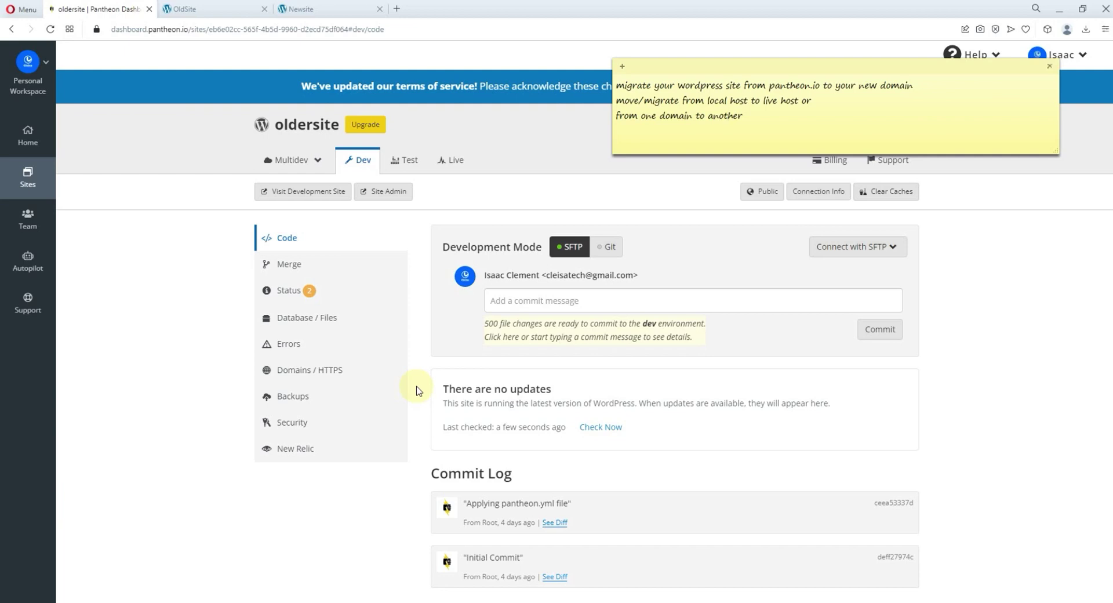
Step: Bring the oldersite Dev dashboard in Pantheon in front of the desktop sticky note
left_click(155, 385)
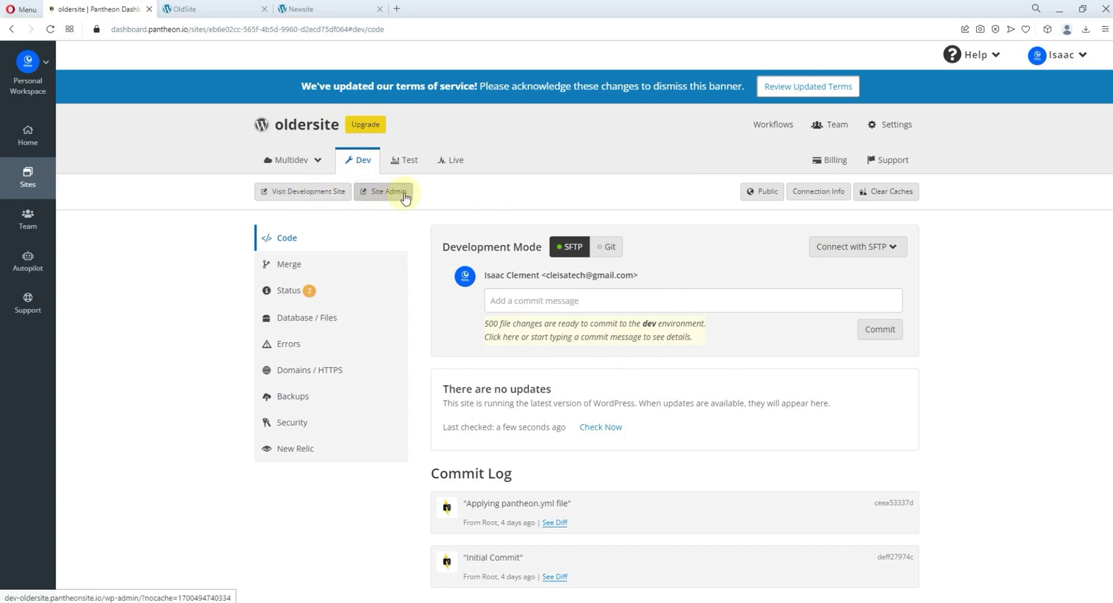
Step: Compare the old site's voice-over homepage with the fresh Newsite homepage, ending on the old site
left_click(197, 9)
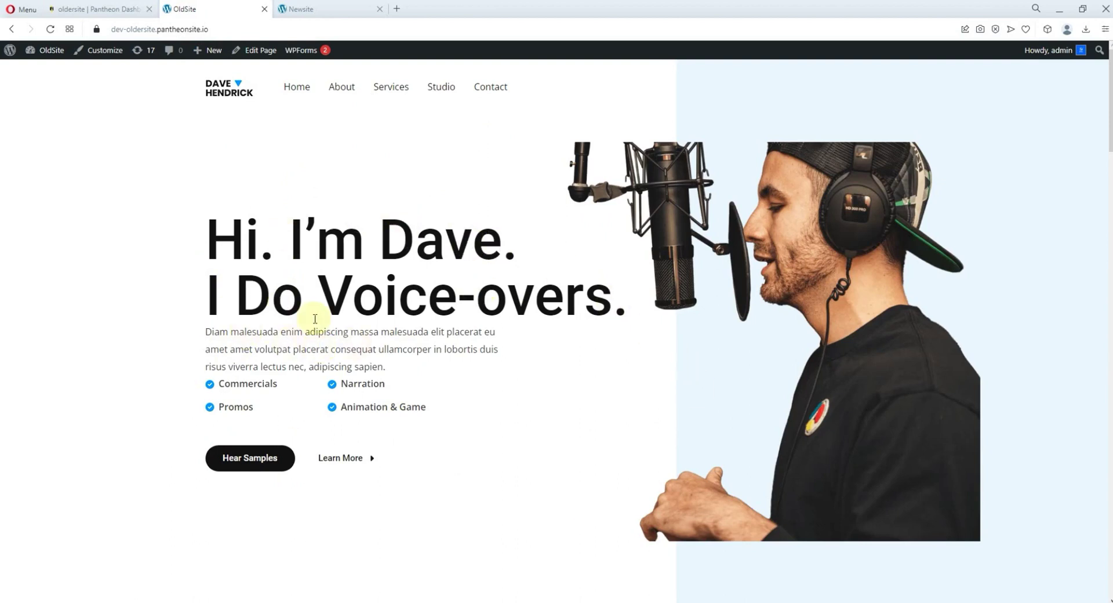
left_click(310, 12)
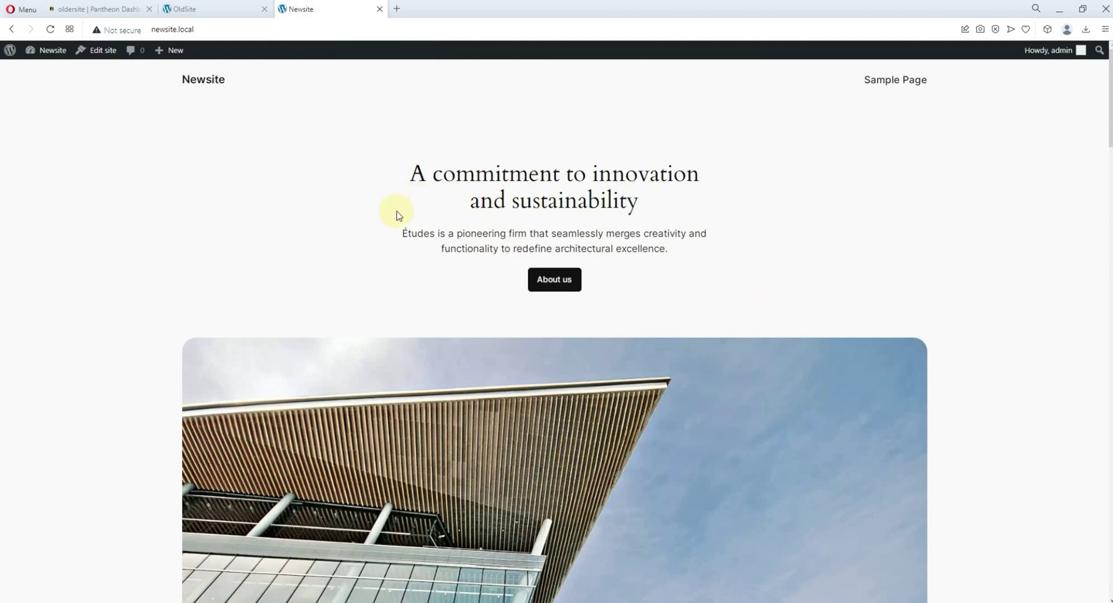
left_click(197, 9)
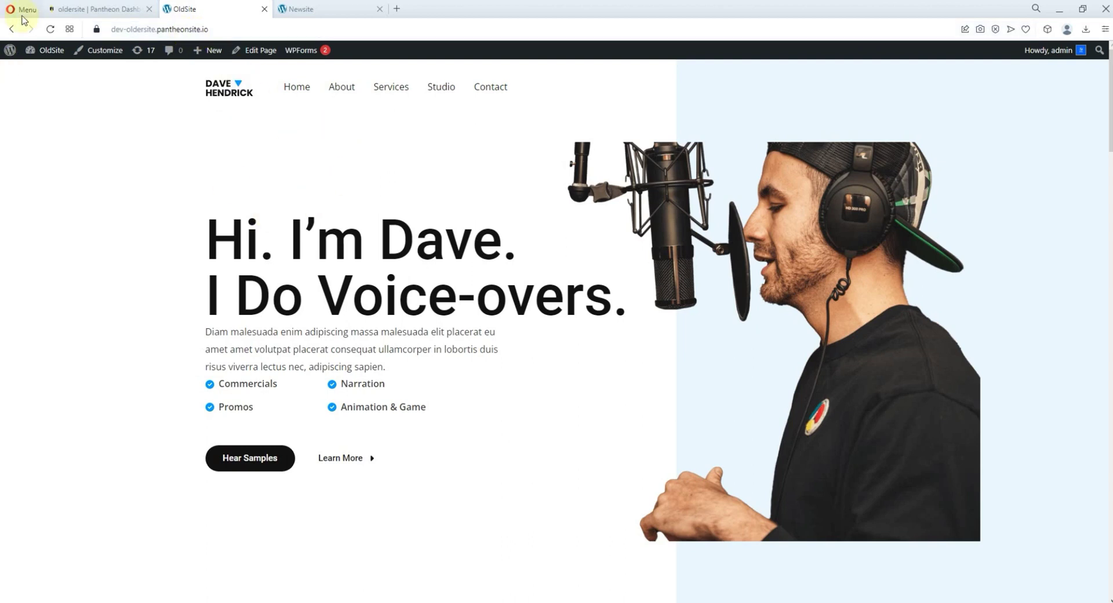
Step: Search the old site's plugin directory for 'all in one', showing All-in-One WP Migration already active
mouse_move(40, 51)
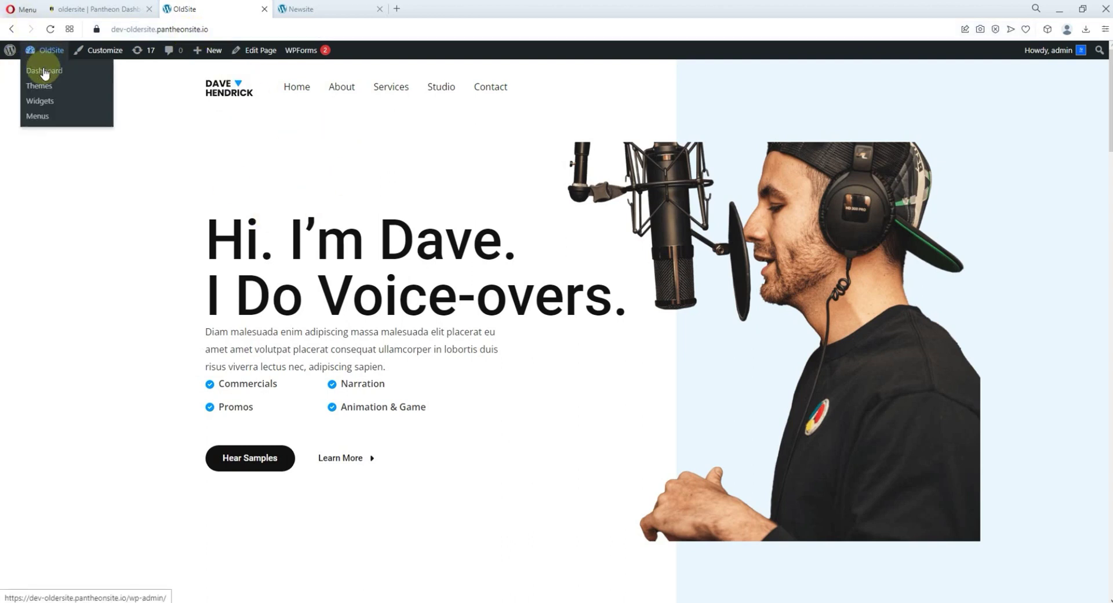
left_click(45, 71)
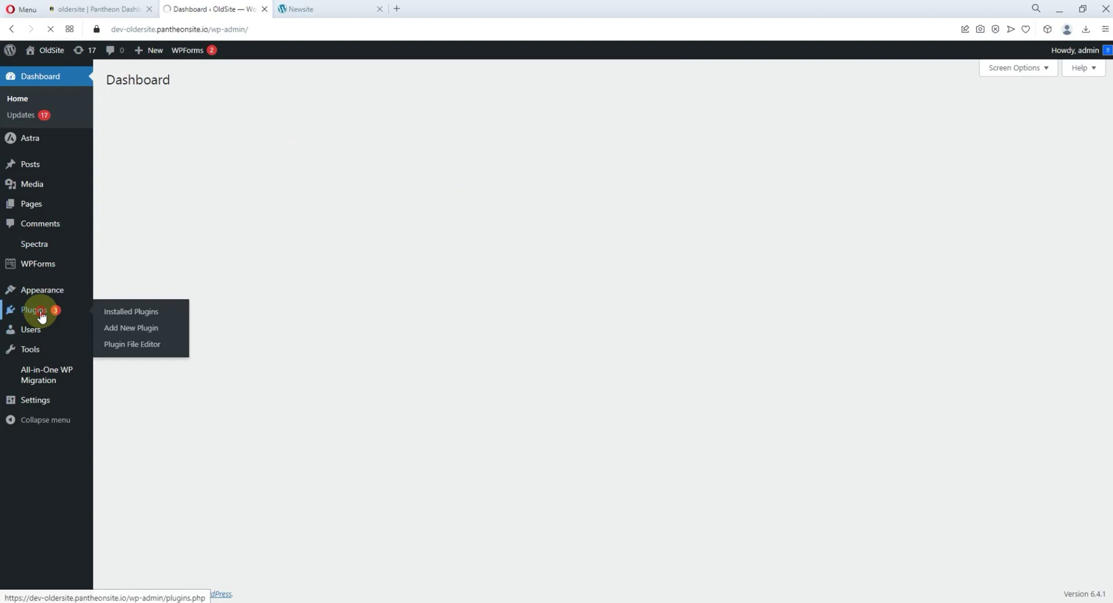
left_click(40, 313)
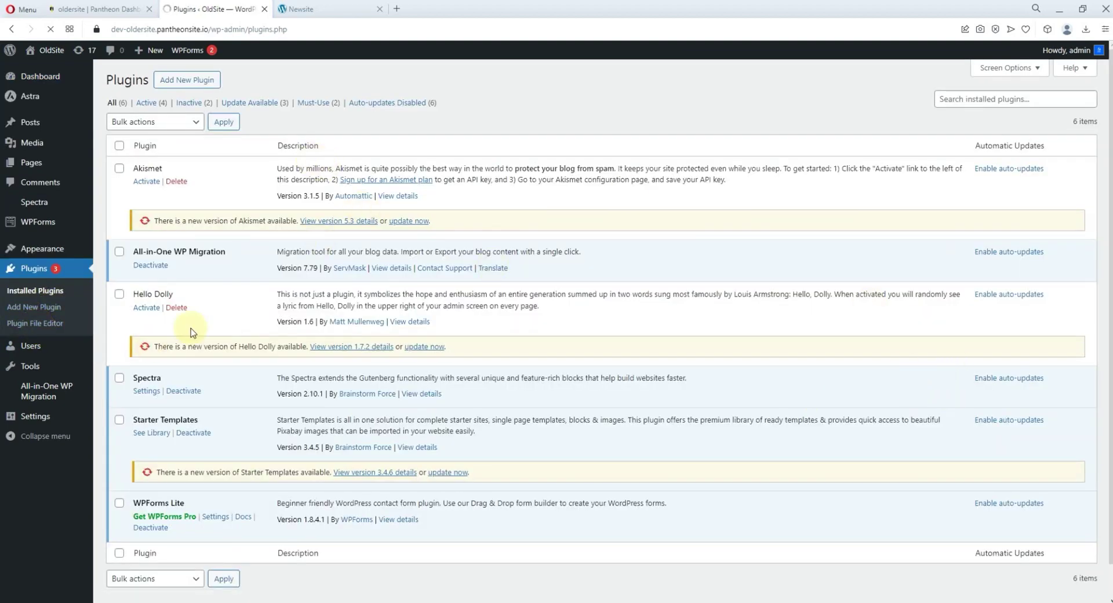
left_click(180, 80)
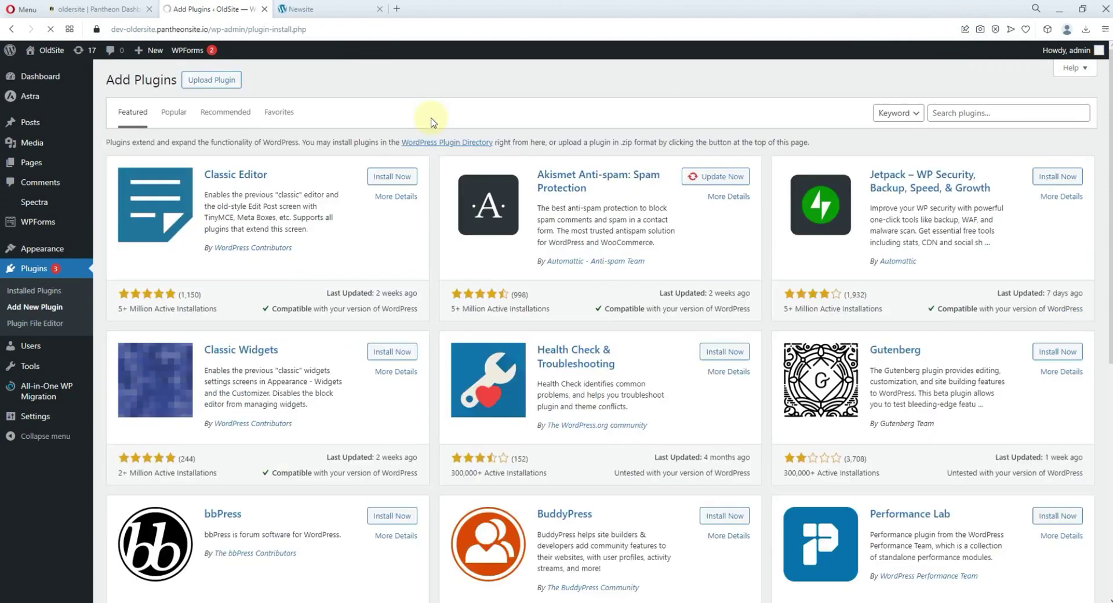
left_click(936, 113)
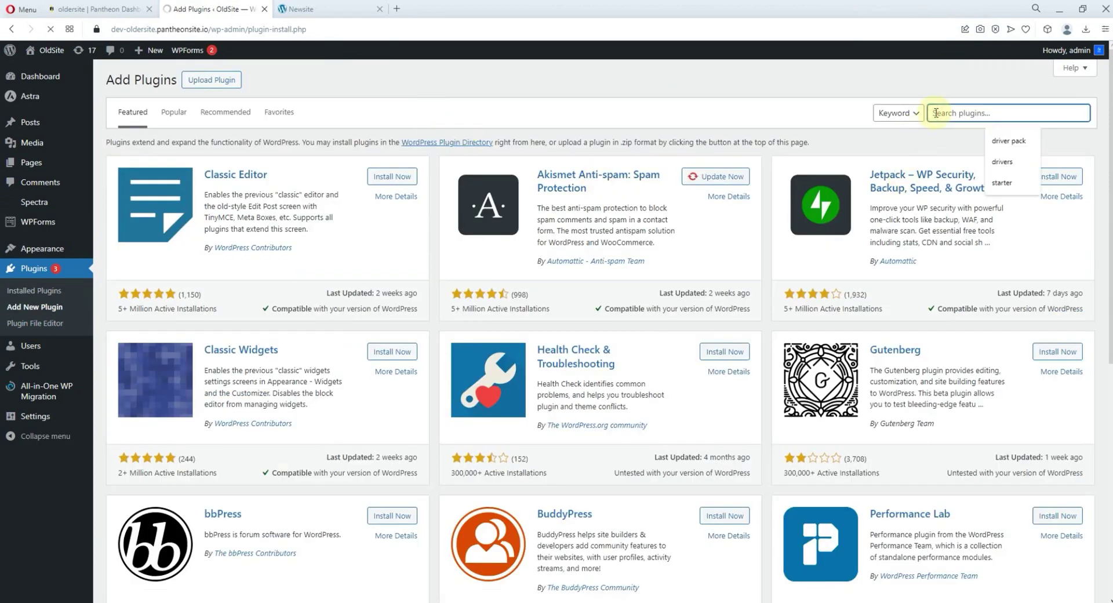
type("all in one")
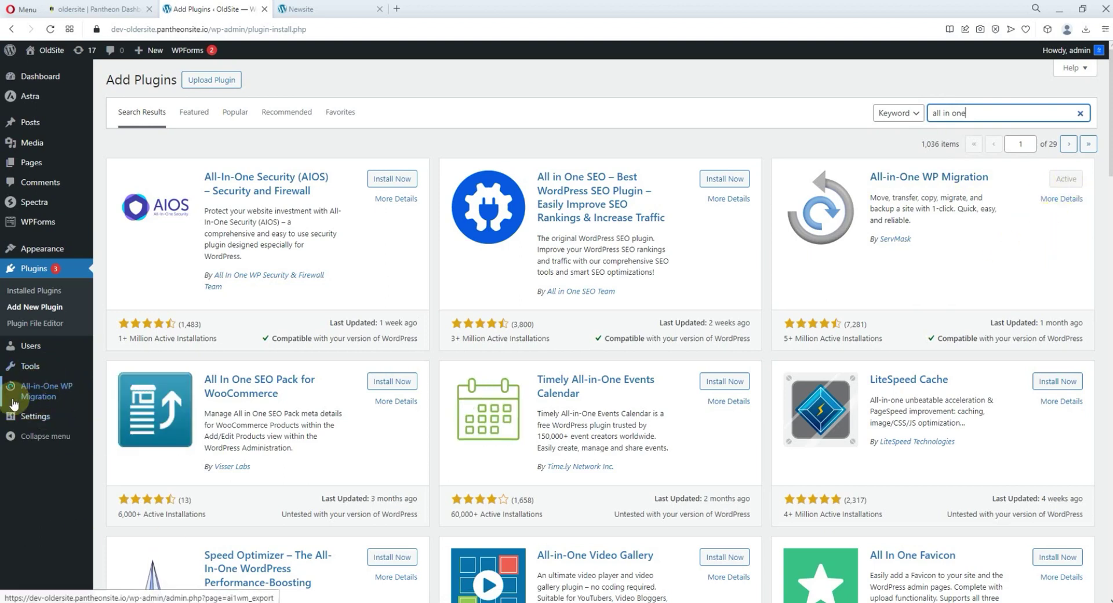
Step: Open the old site's All-in-One WP Migration Export Site page with the EXPORT TO list expanded
mouse_move(29, 400)
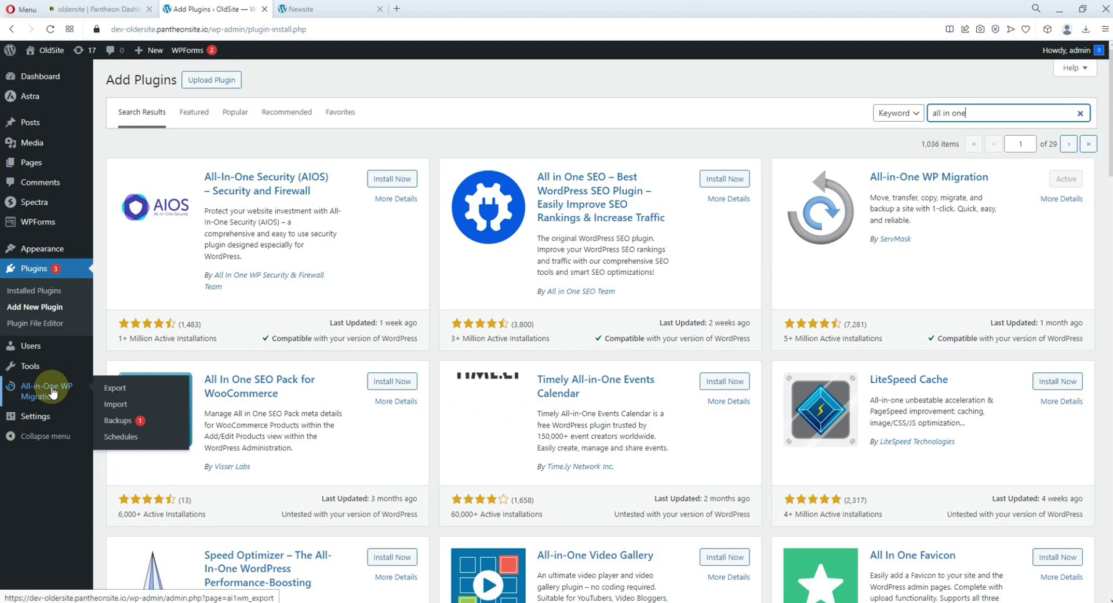
left_click(122, 390)
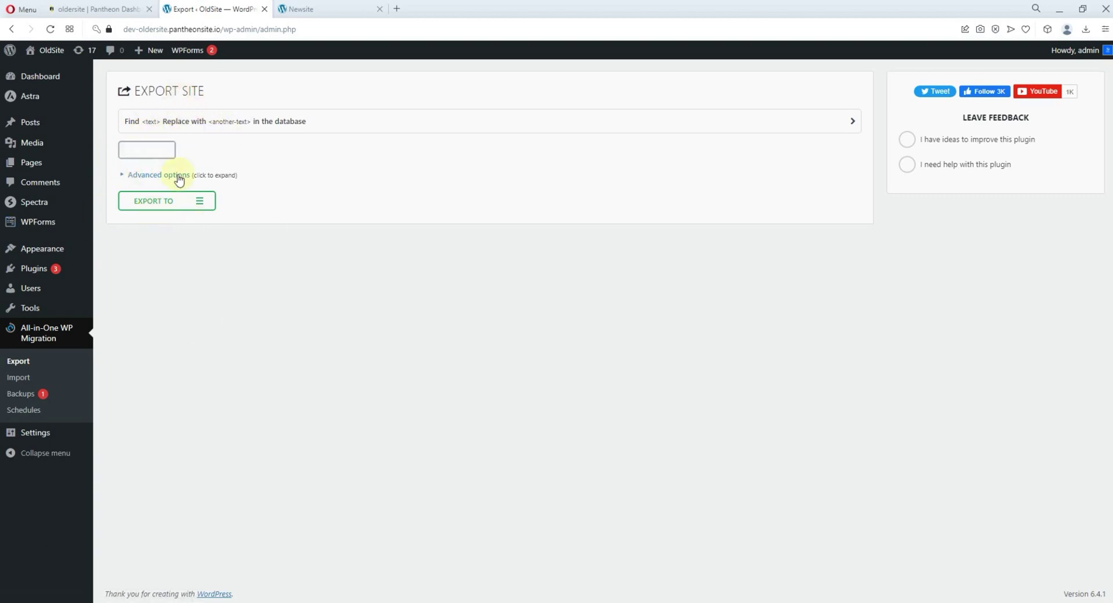
left_click(167, 206)
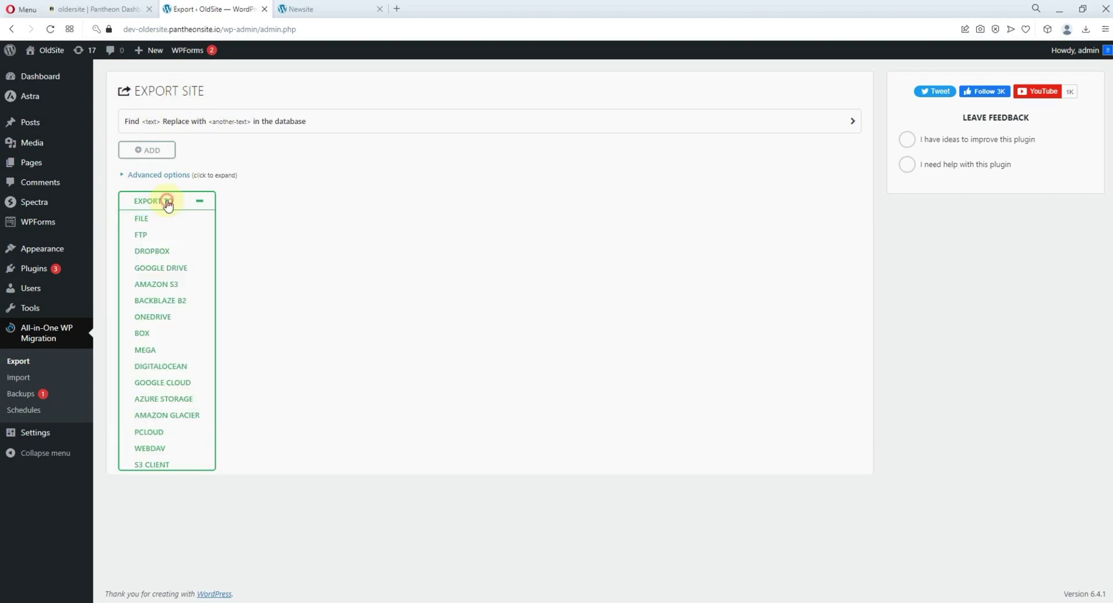
Step: Export the old site to FILE, download the 123 MB result, and dismiss the download-manager prompt
left_click(141, 220)
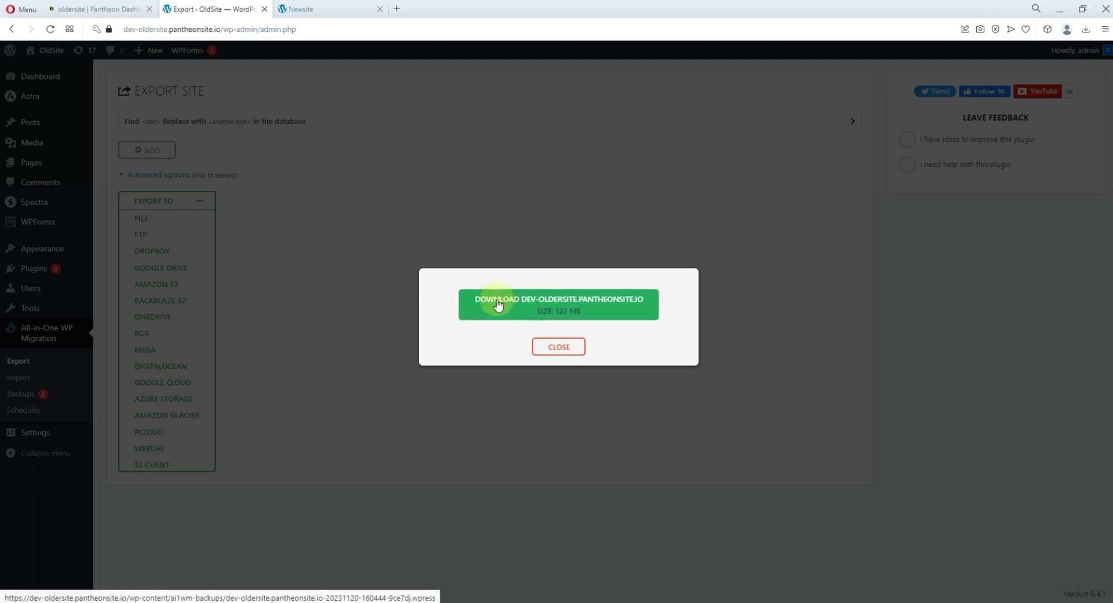
left_click(529, 302)
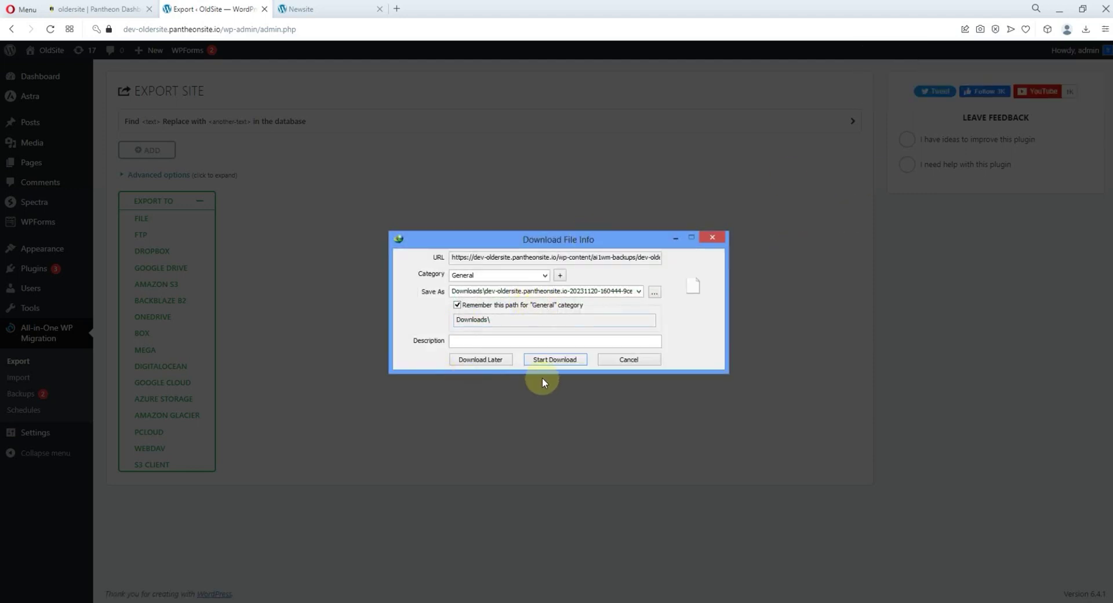
left_click(622, 356)
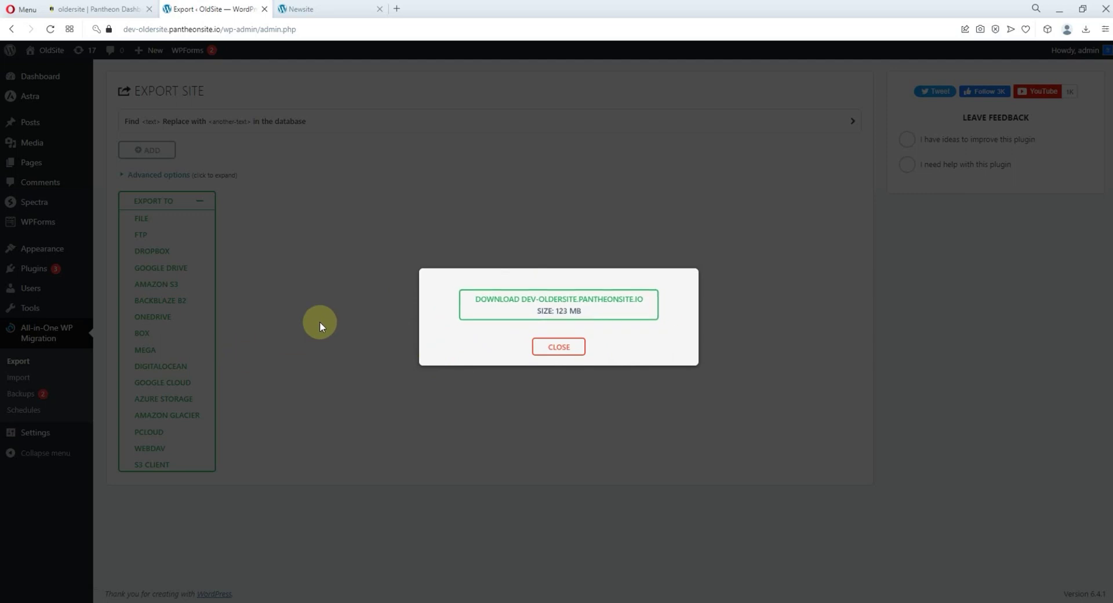
Step: Open Newsite's Themes page in the admin, with the site front end in a separate tab
left_click(330, 14)
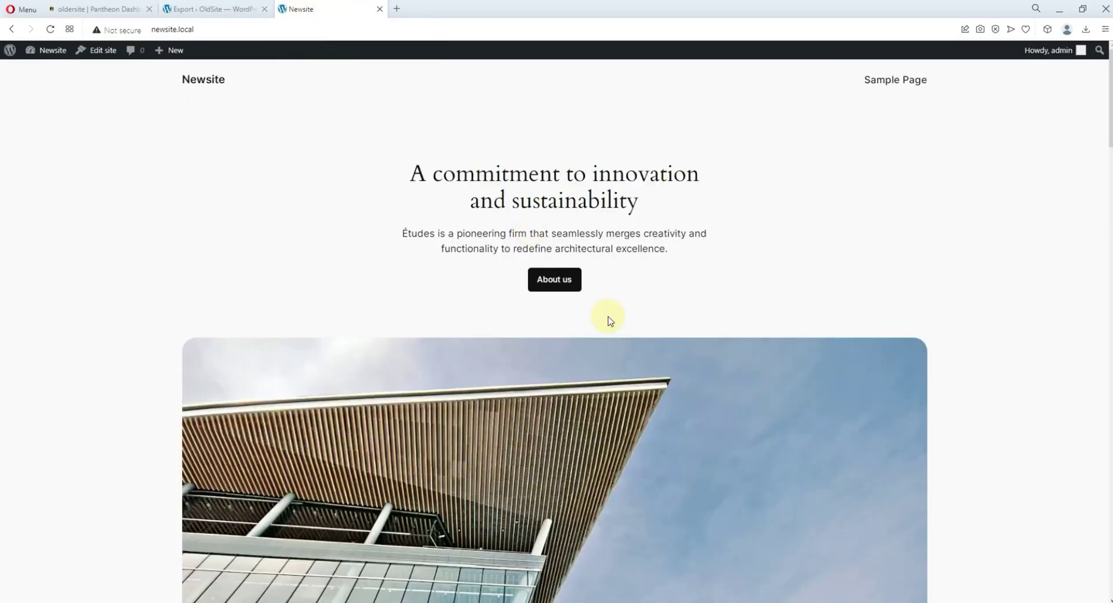
left_click(34, 53)
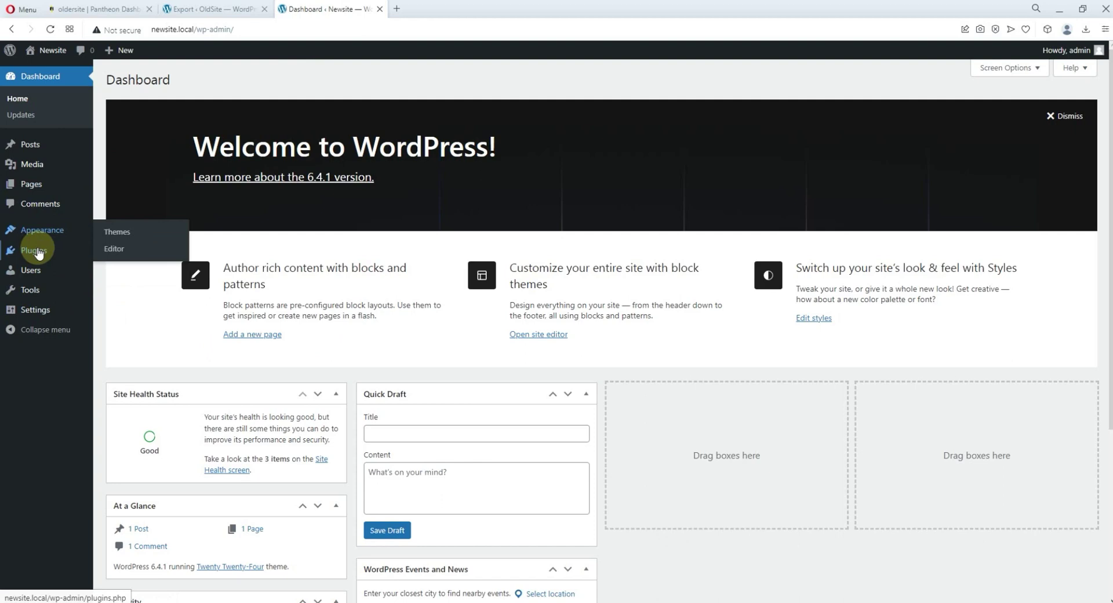
left_click(122, 232)
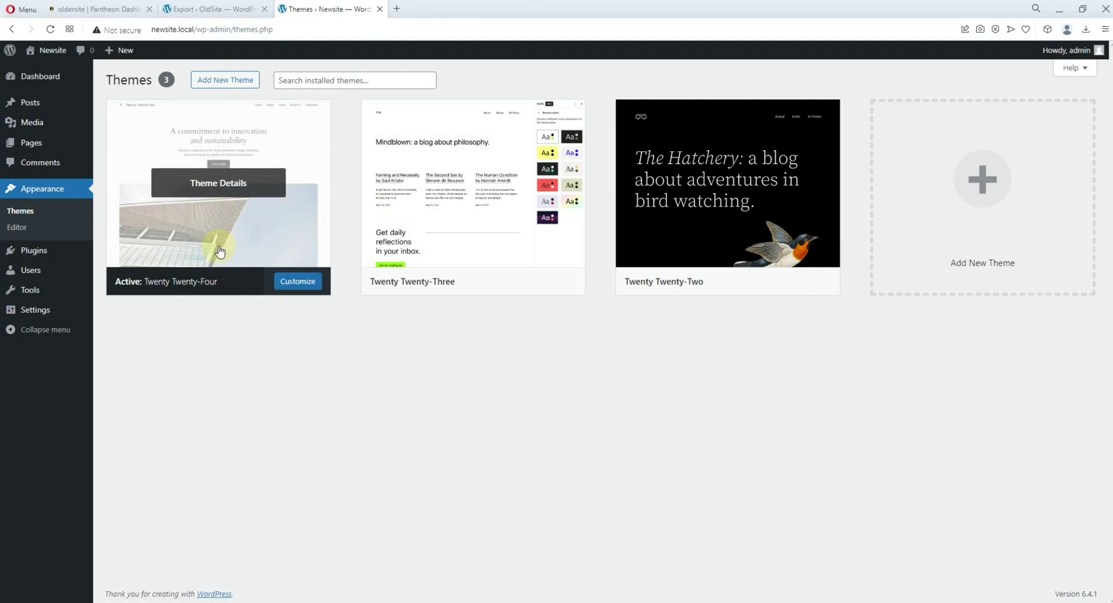
right_click(43, 51)
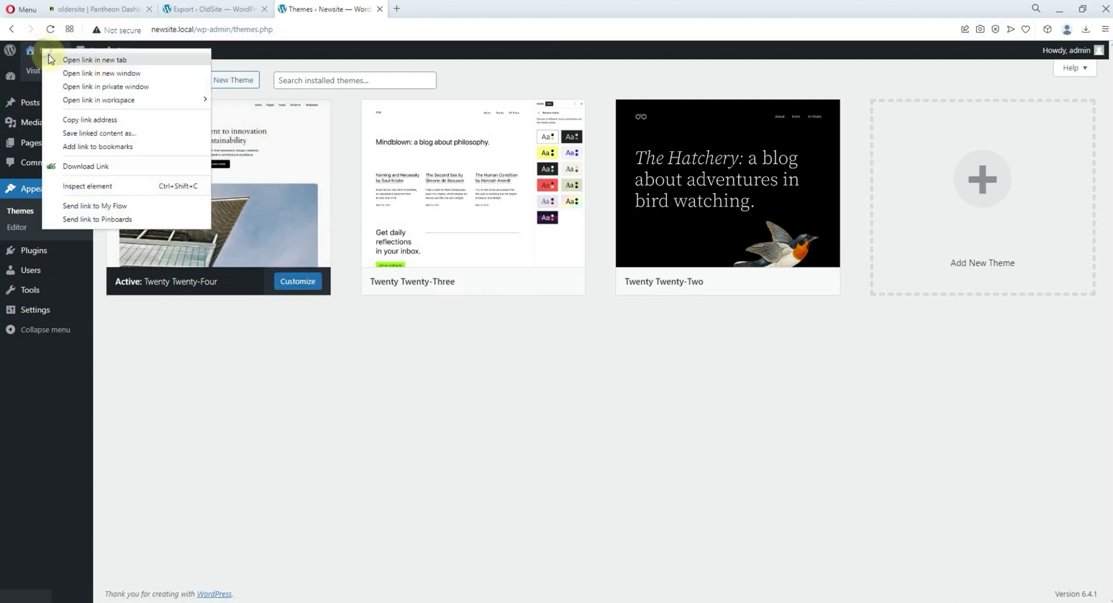
left_click(91, 61)
left_click(426, 9)
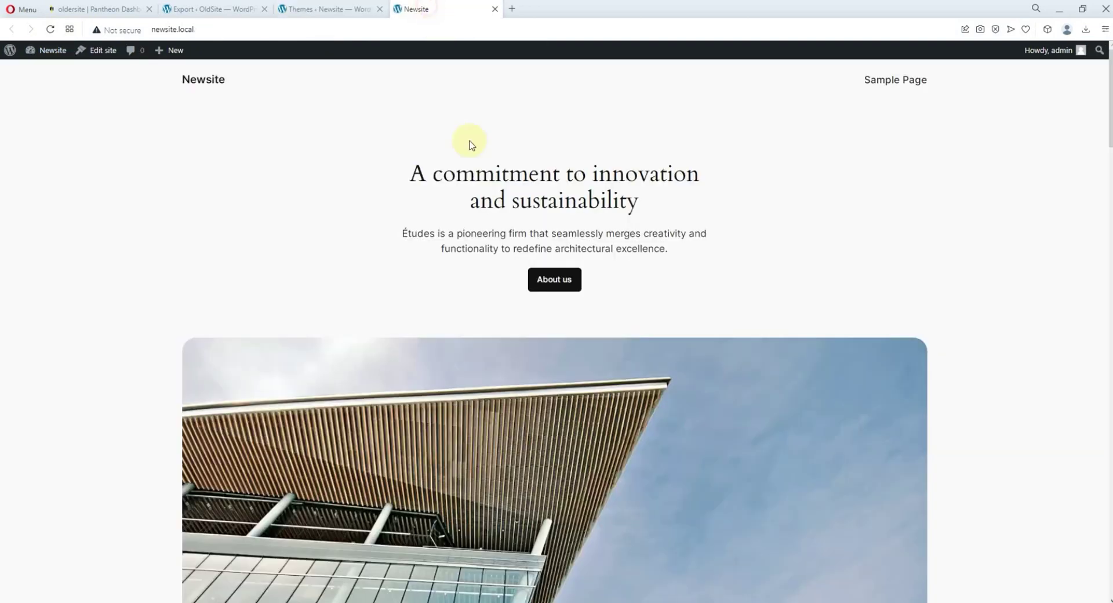
left_click(323, 9)
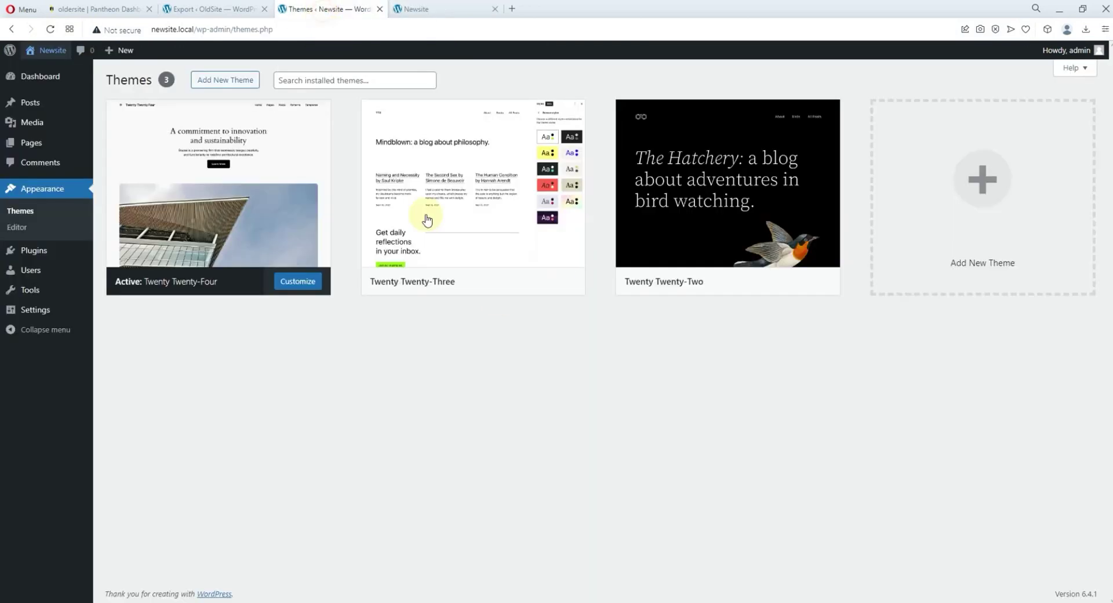
Step: Activate Twenty Twenty-Three and reload the front page to confirm the 'Mindblown' theme homepage
left_click(499, 285)
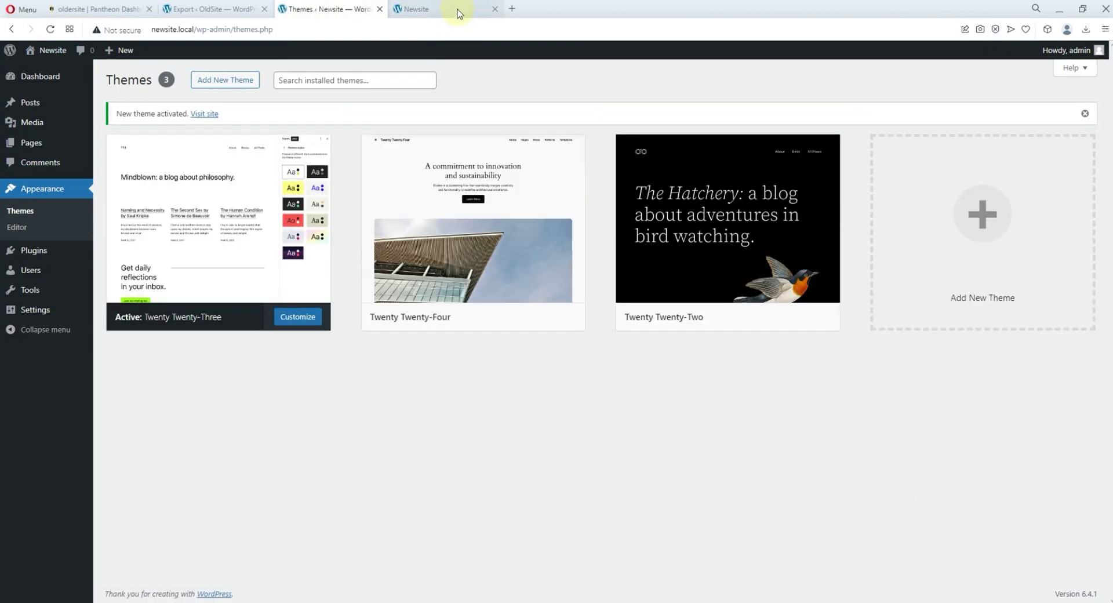
left_click(459, 12)
left_click(50, 29)
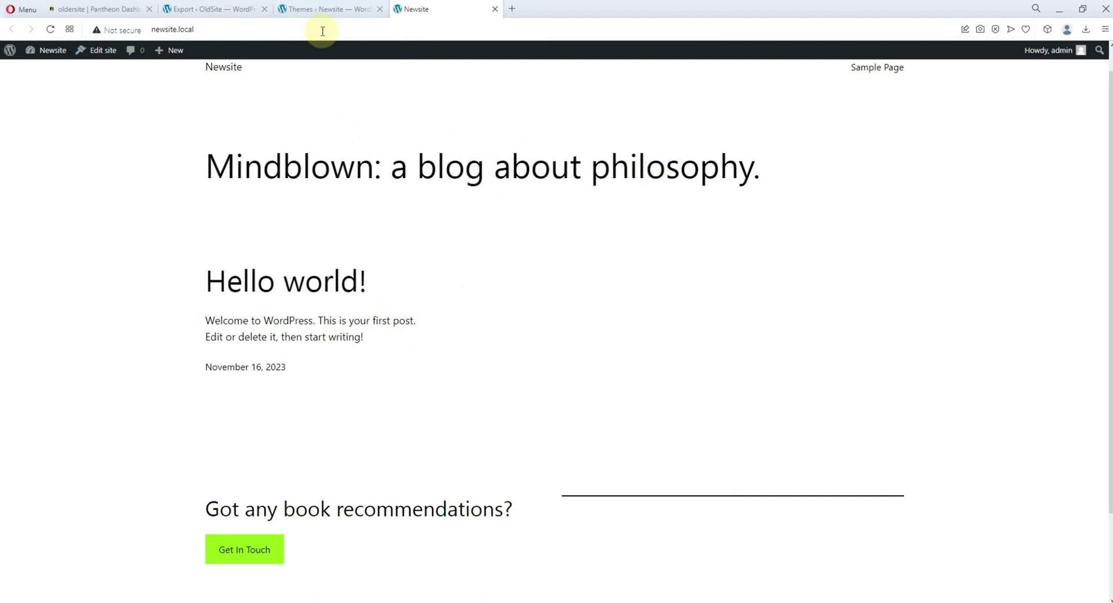
left_click(323, 10)
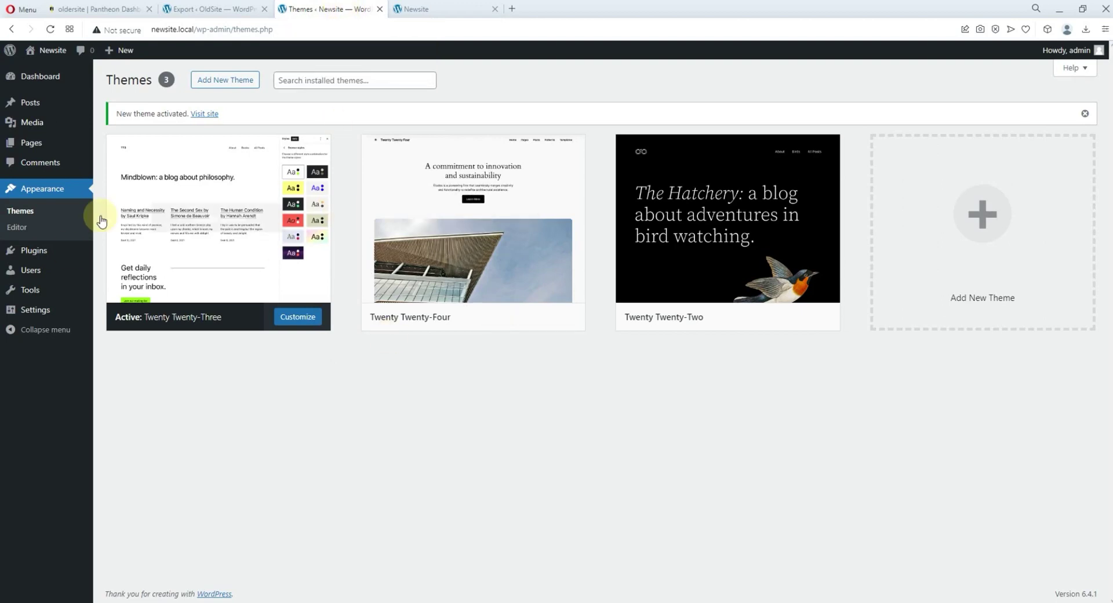
Step: Search the plugin directory for 'all in one', then install and activate All-in-One WP Migration on Newsite
mouse_move(37, 259)
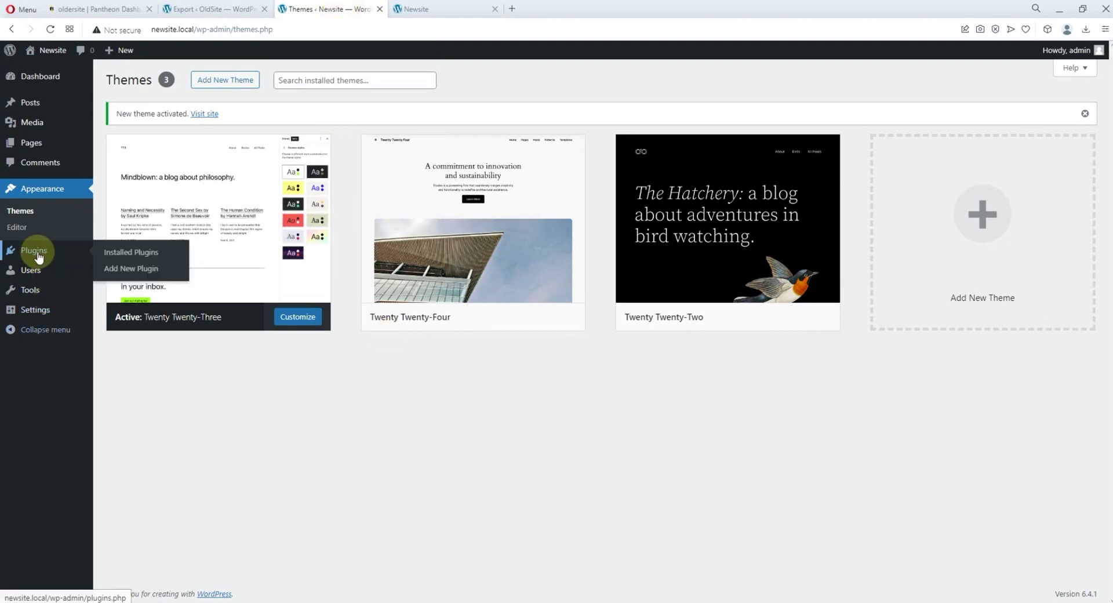
left_click(39, 257)
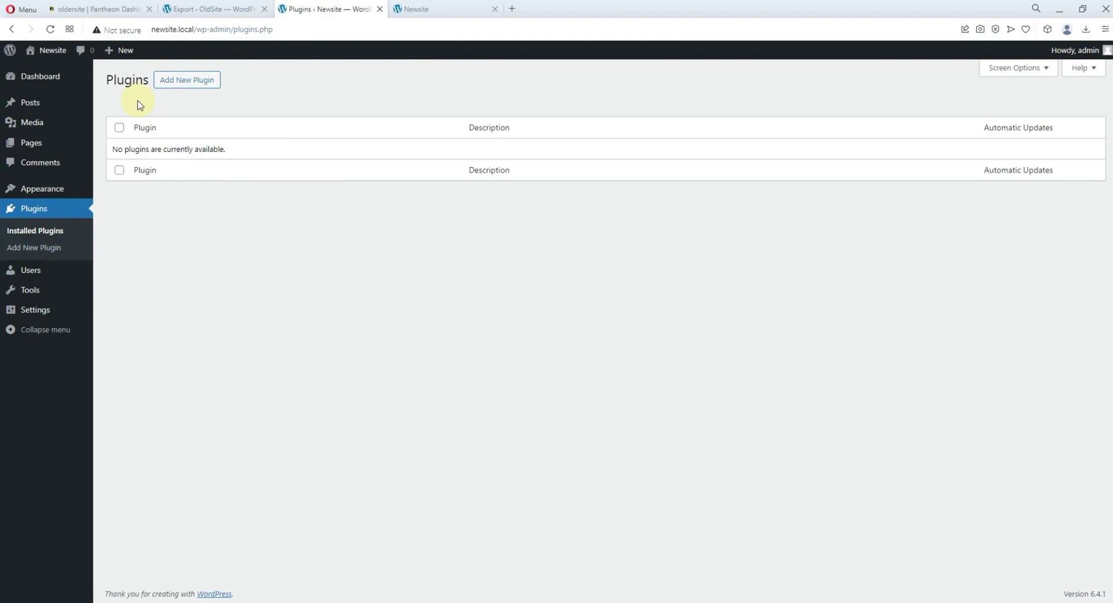
left_click(188, 84)
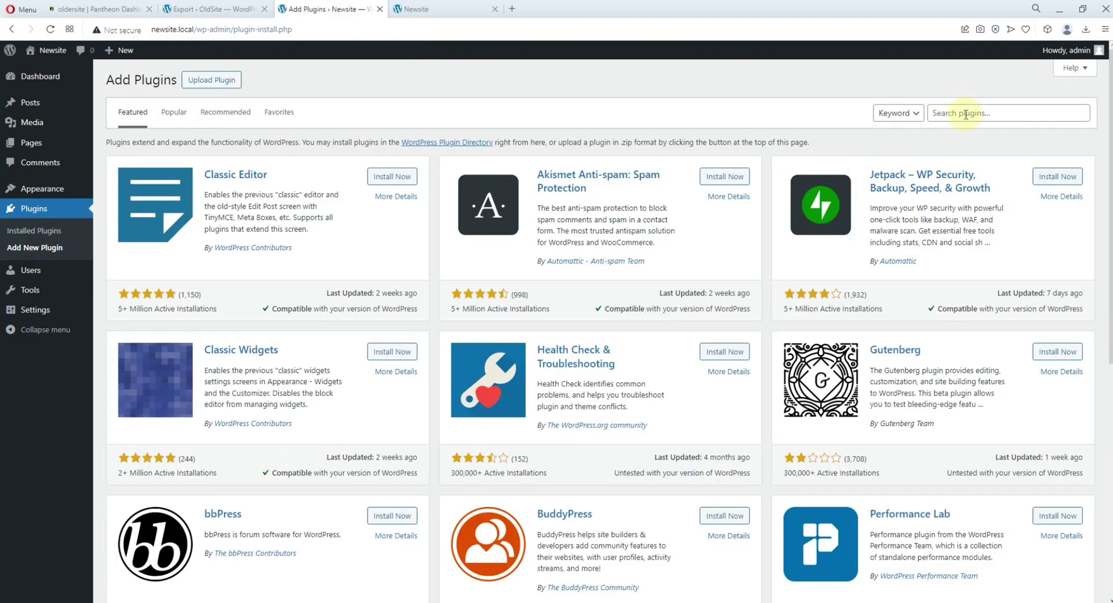
left_click(966, 114)
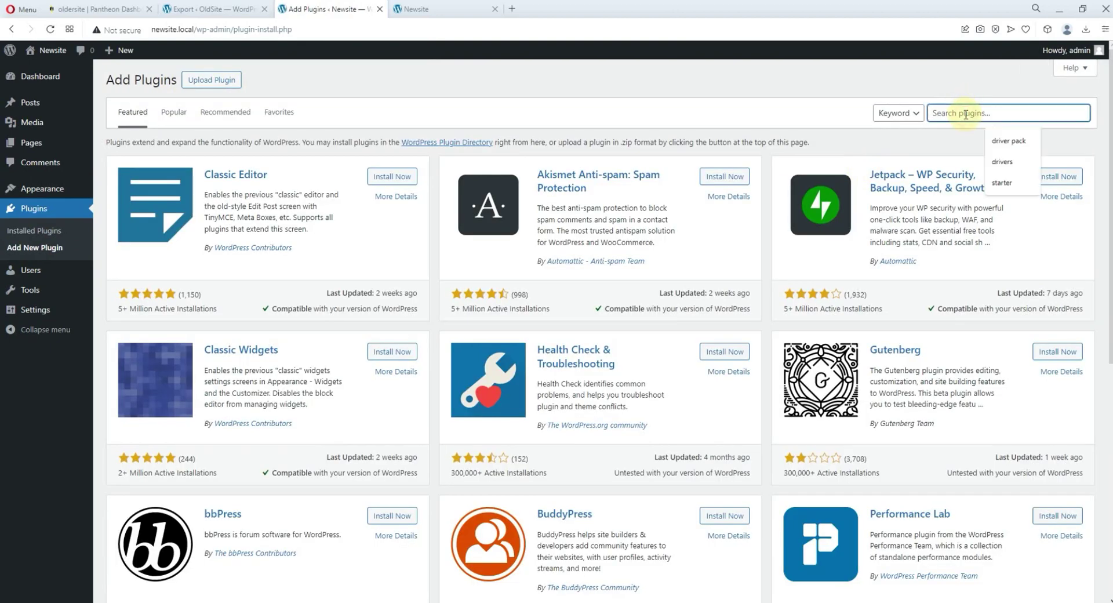
type("all in one")
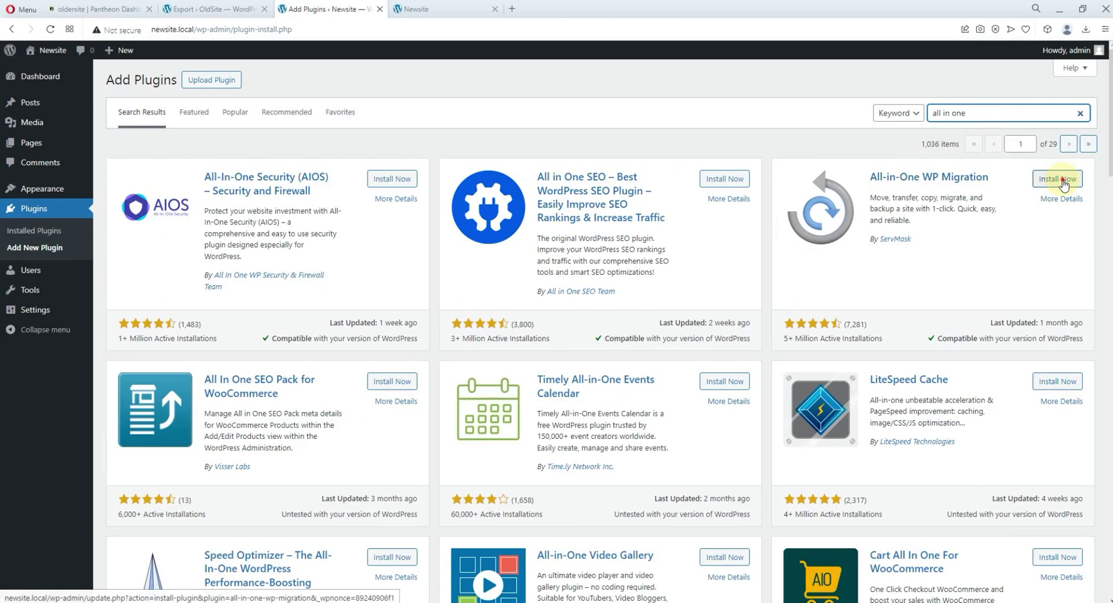
left_click(1064, 183)
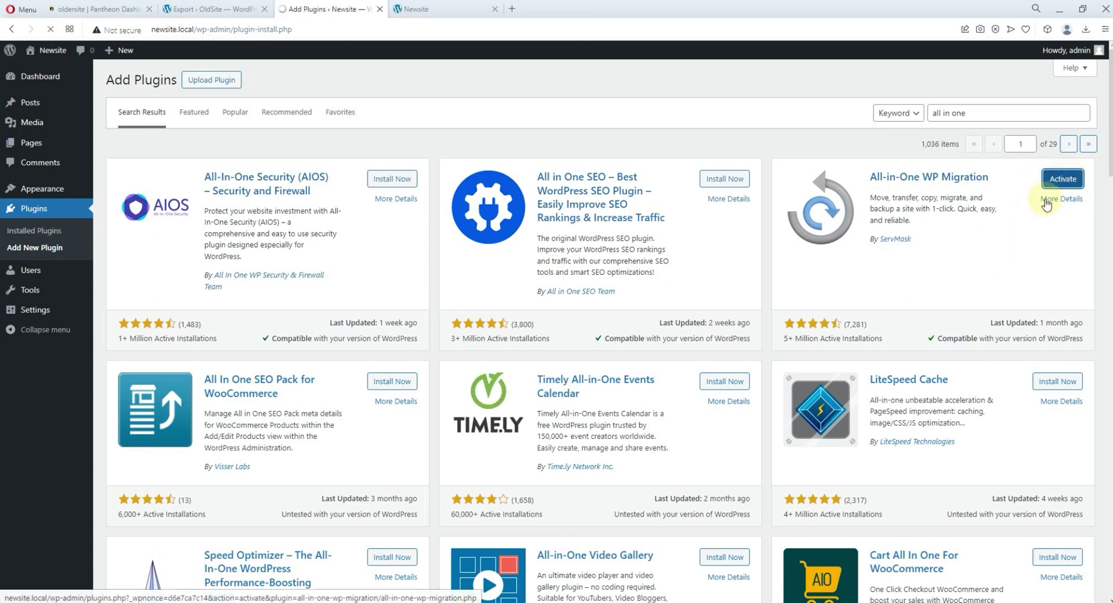
left_click(1066, 181)
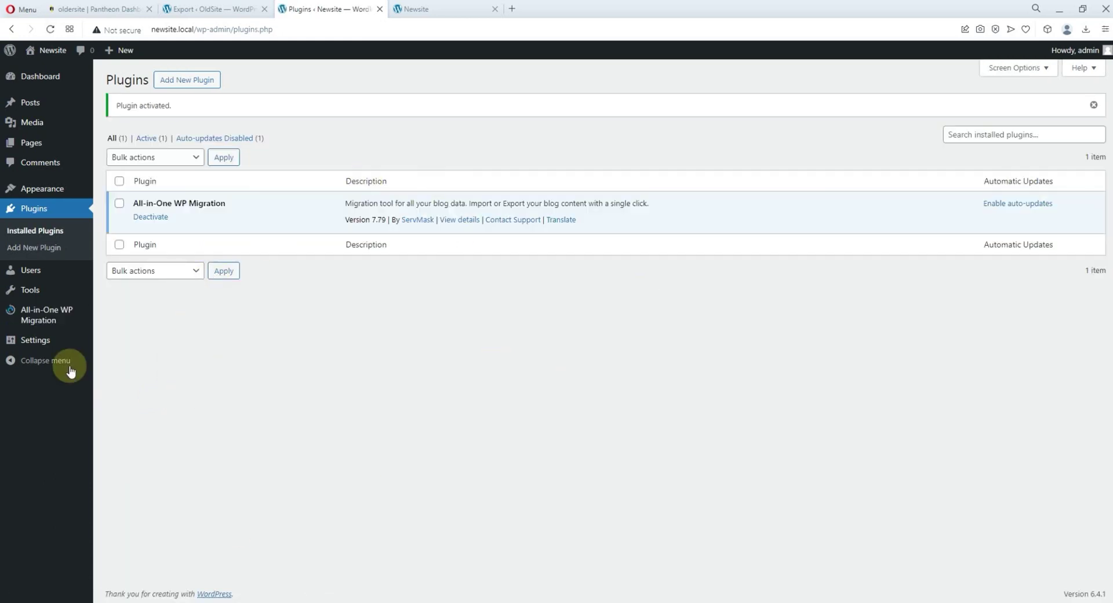
Step: Open Newsite's Import Site page with IMPORT FROM expanded, then return to the old site's export tab
mouse_move(46, 323)
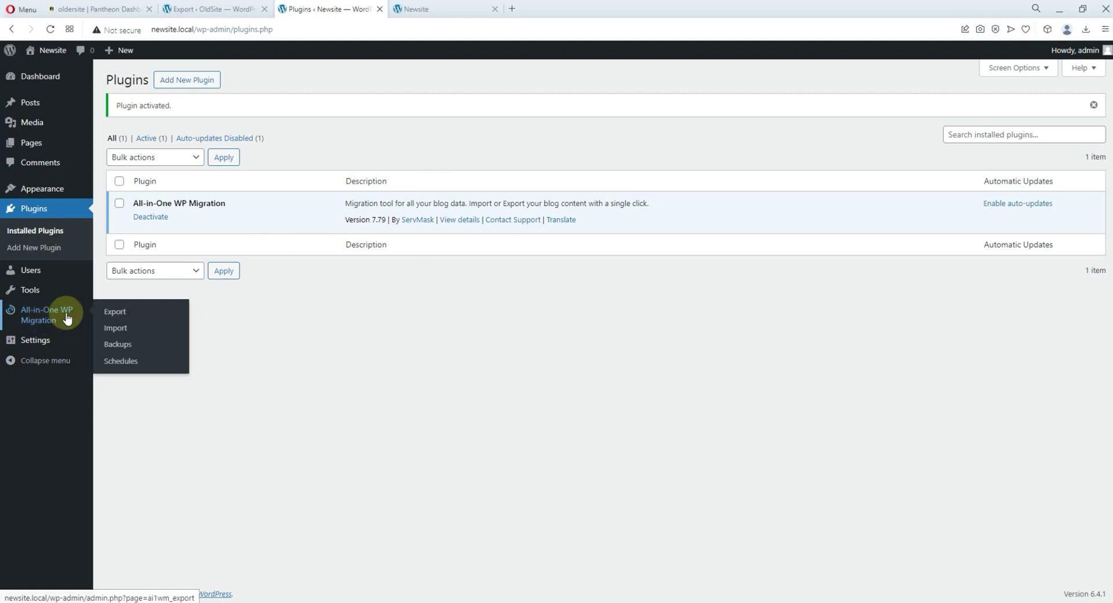
left_click(119, 331)
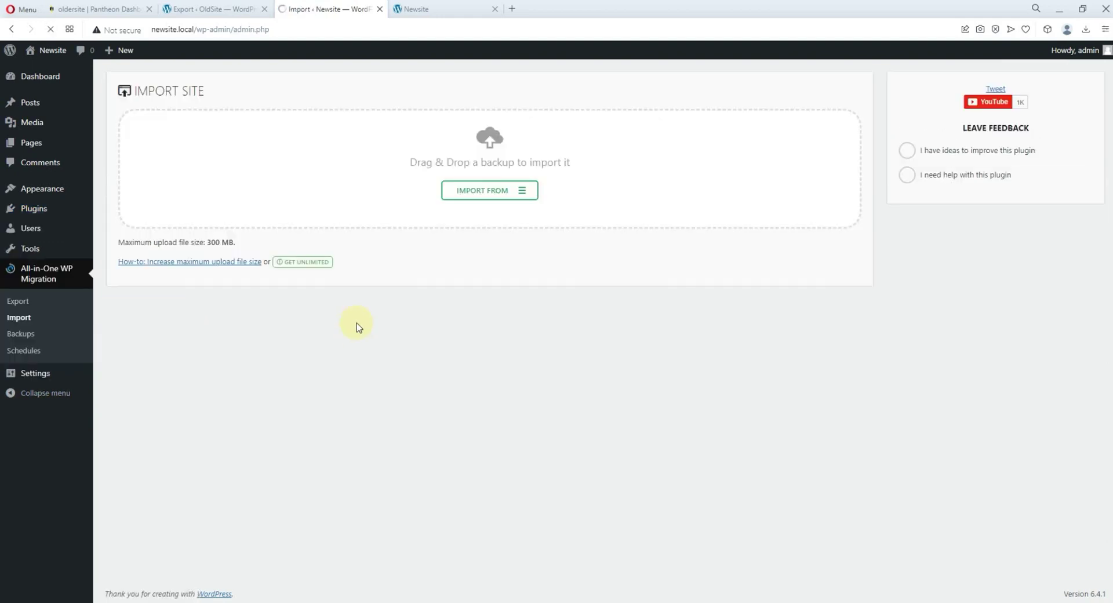
left_click(442, 9)
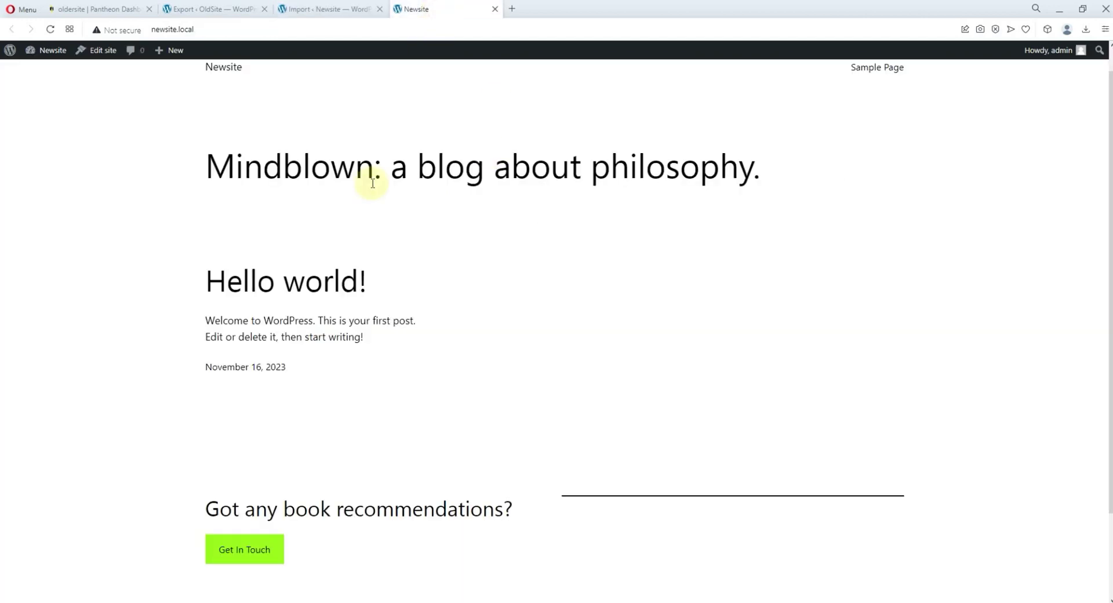
left_click(322, 10)
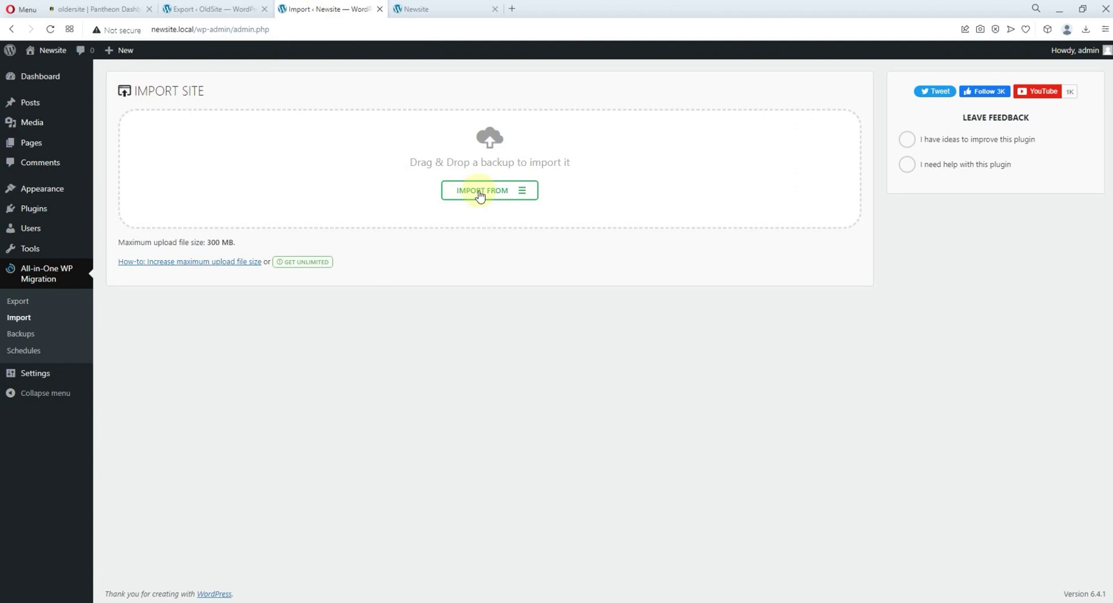
left_click(480, 191)
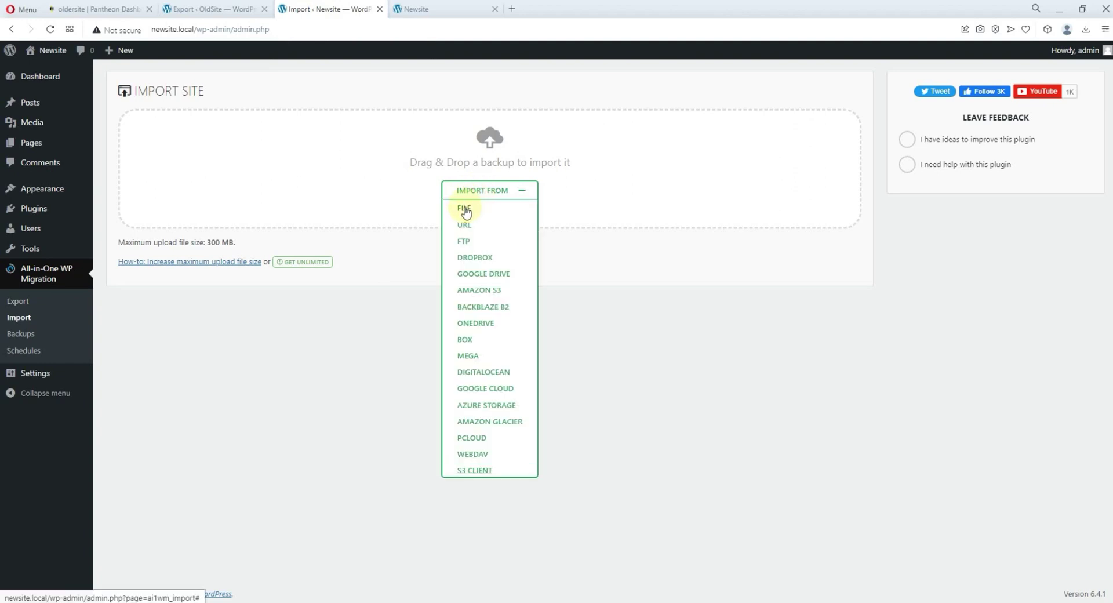
left_click(235, 7)
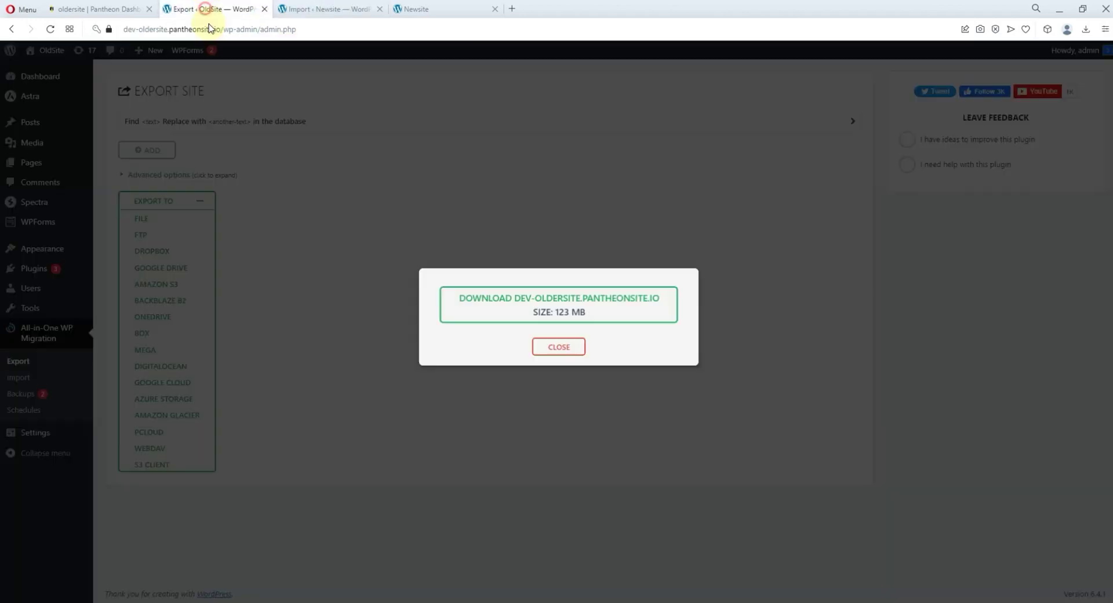
Step: Download the dev-oldersite .wpress backup and load it into Newsite's importer via IMPORT FROM > FILE
left_click(540, 298)
left_click(322, 8)
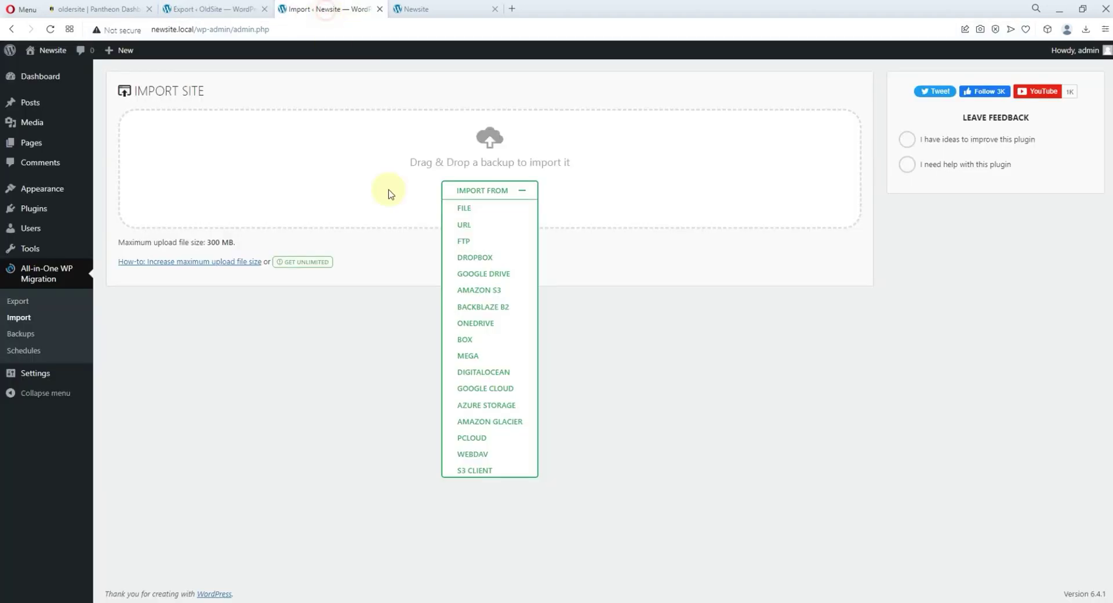
left_click(465, 210)
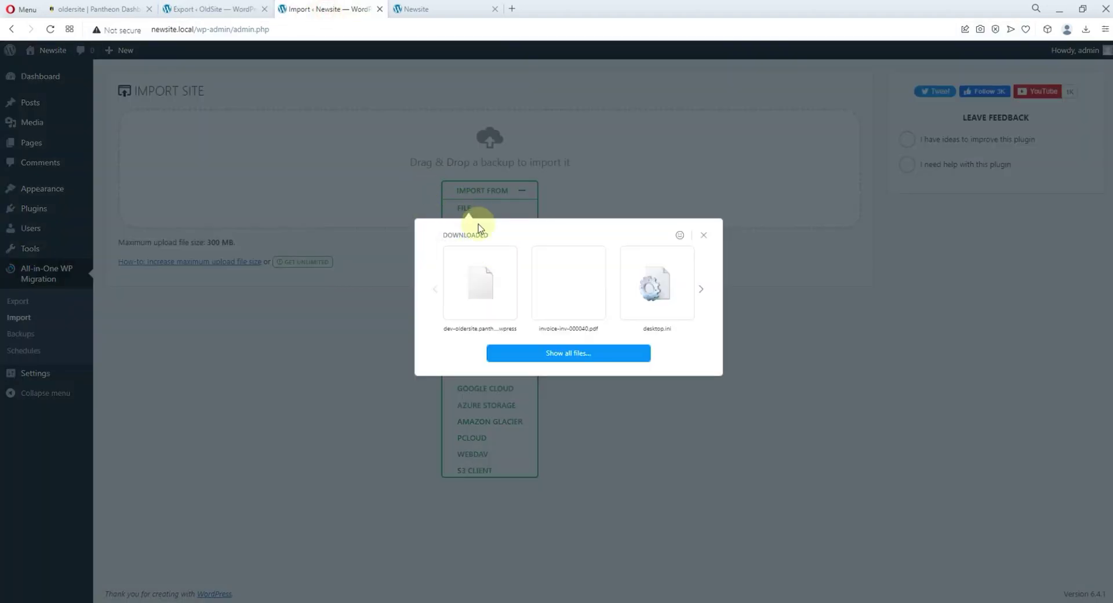
left_click(487, 281)
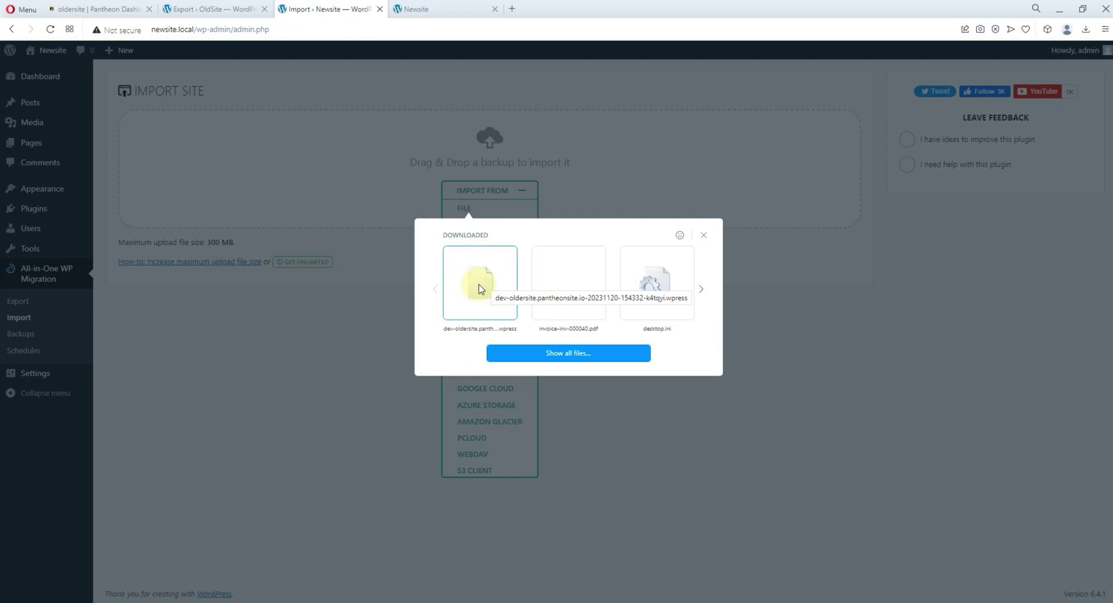
left_click(486, 294)
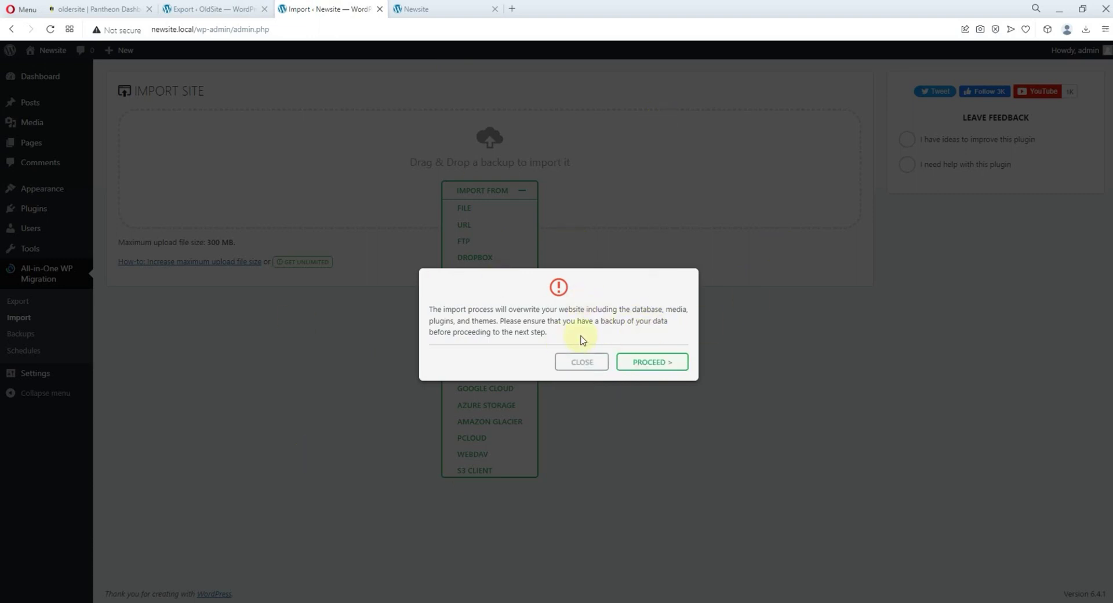
Step: Confirm PROCEED to overwrite Newsite with the backup, then click FINISH once the import completes
left_click(670, 362)
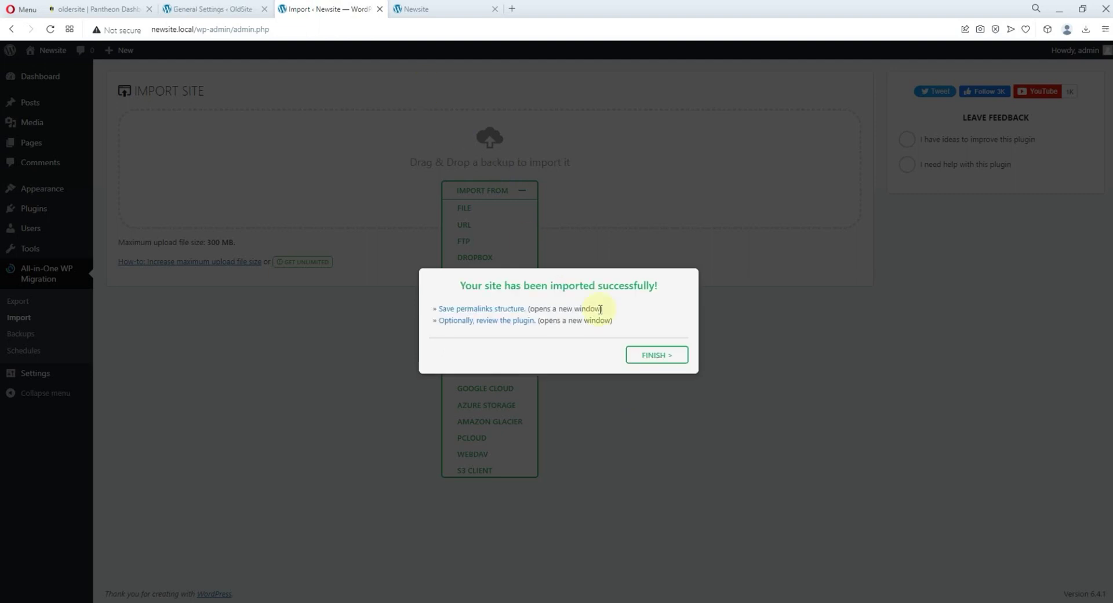
left_click(653, 359)
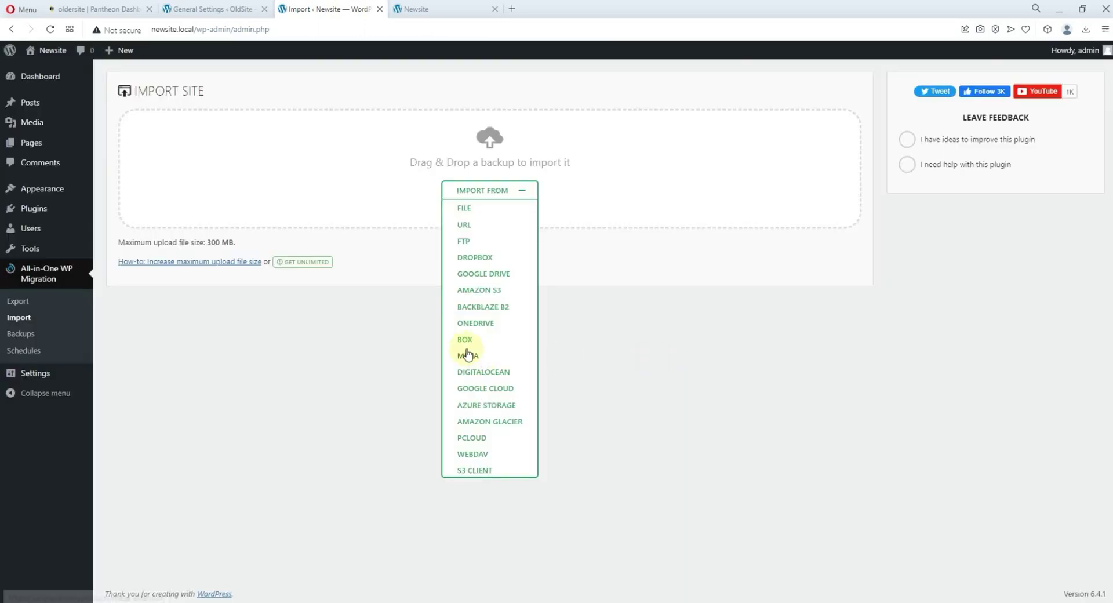
Step: Reload the newsite.local front page so it shows the imported voice-over content
left_click(436, 10)
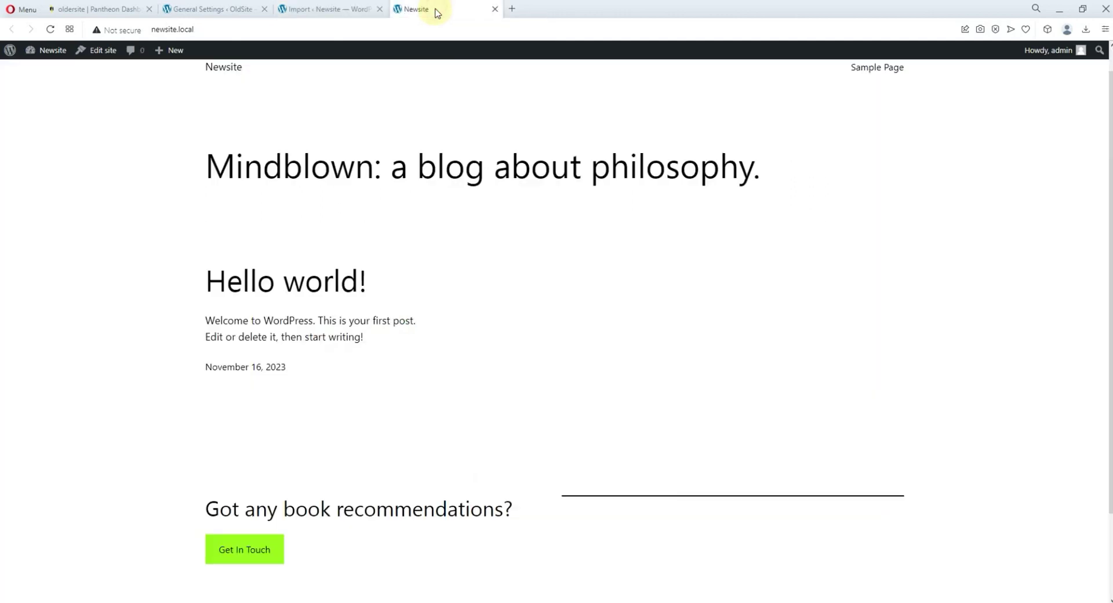
left_click(51, 30)
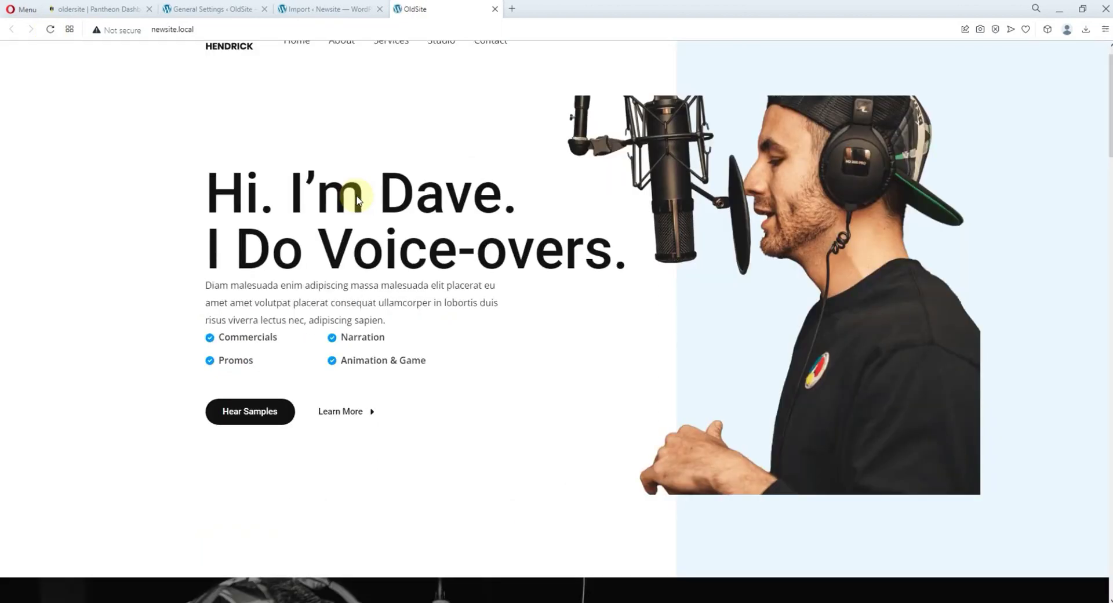
scroll(673, 214, "up", 1)
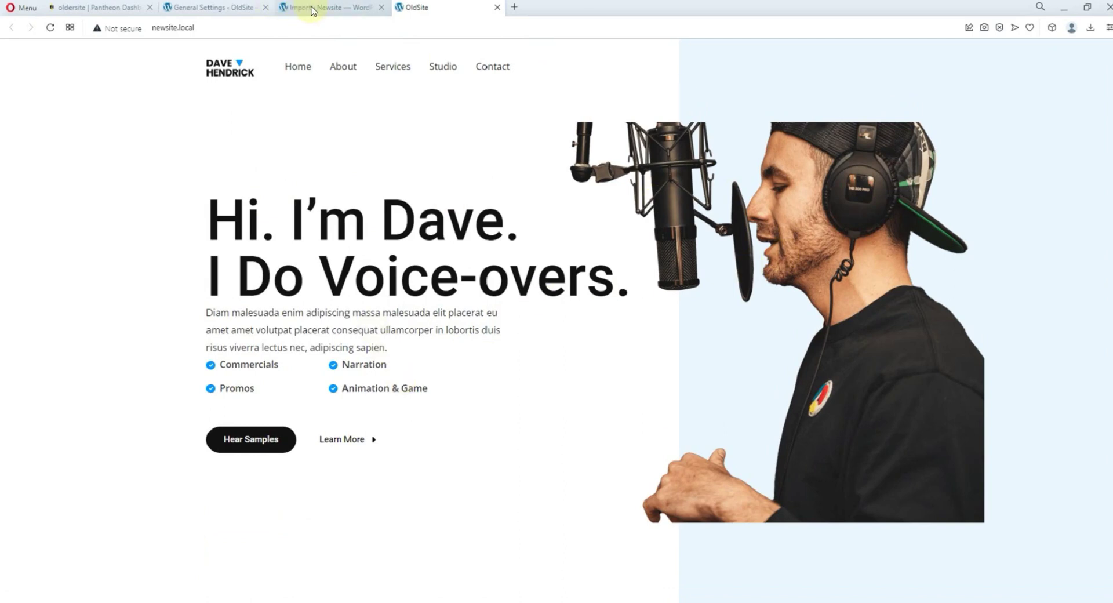
Step: Compare it with the old Pantheon site's front end, then return to Newsite's Import page
left_click(219, 12)
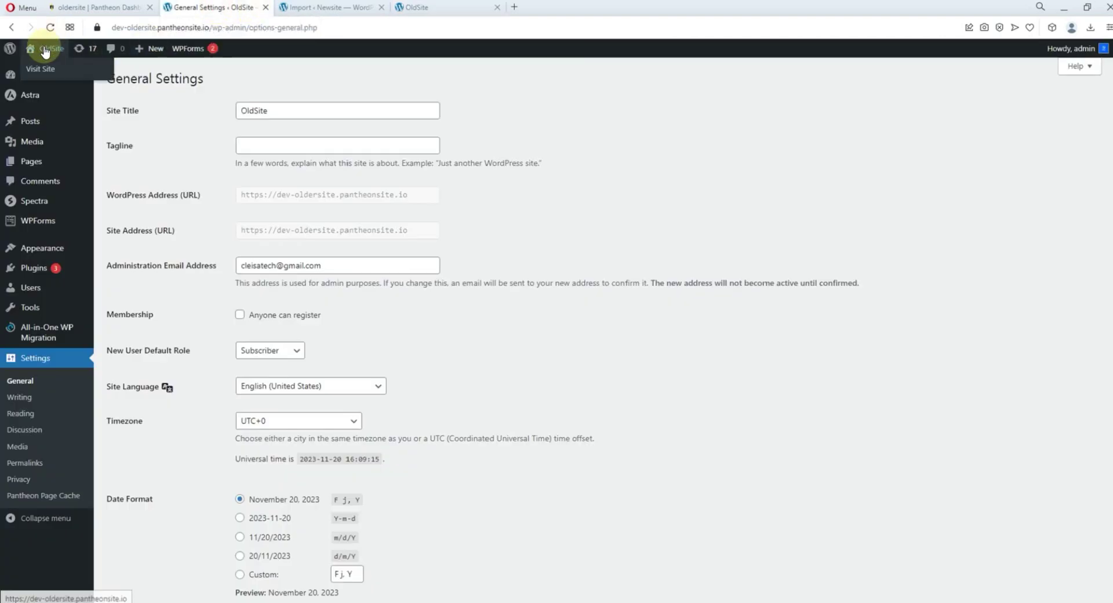
left_click(40, 66)
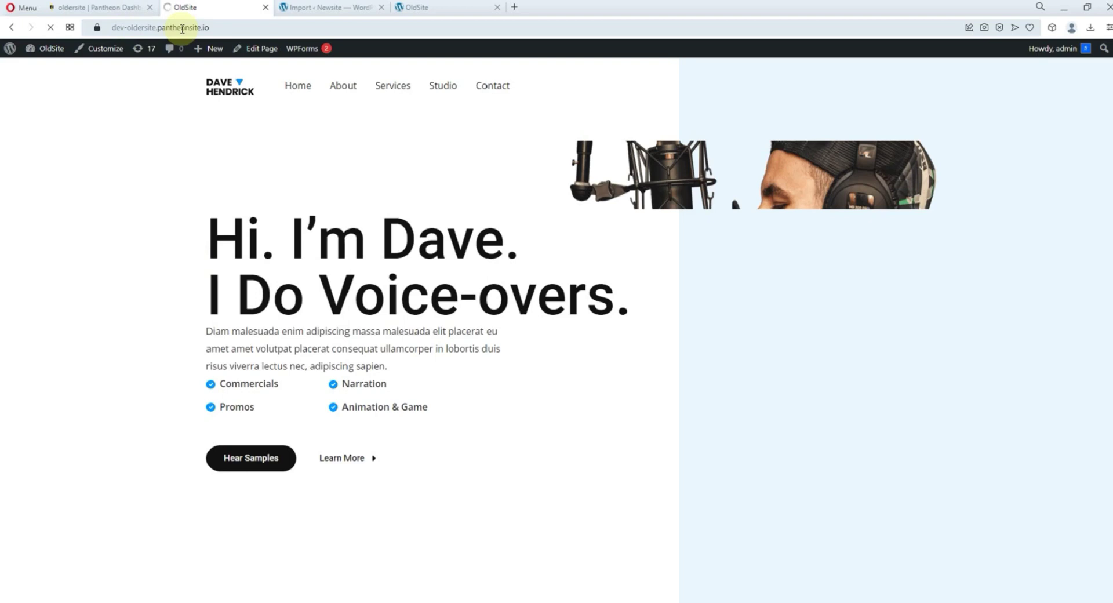
left_click(416, 7)
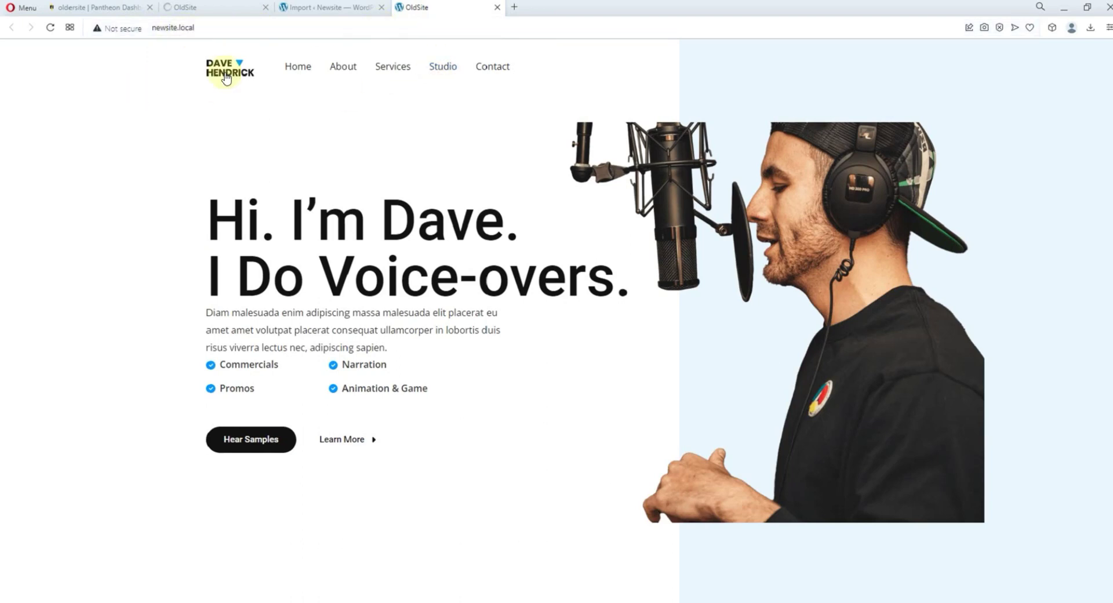
left_click(321, 10)
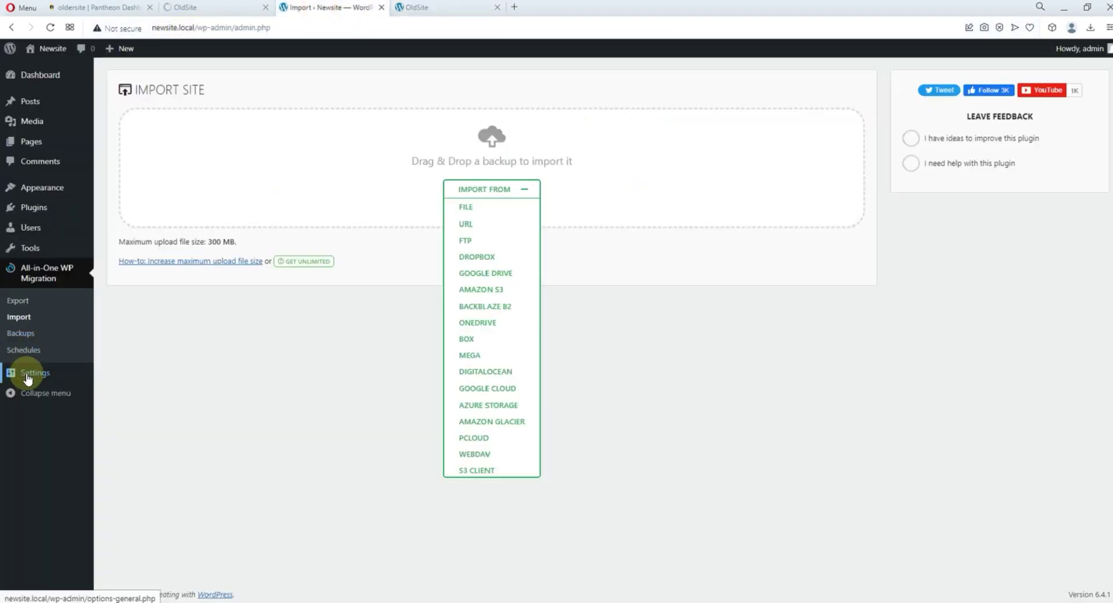
Step: Log in with the saved admin credentials and land on Newsite's Settings > General page
mouse_move(32, 377)
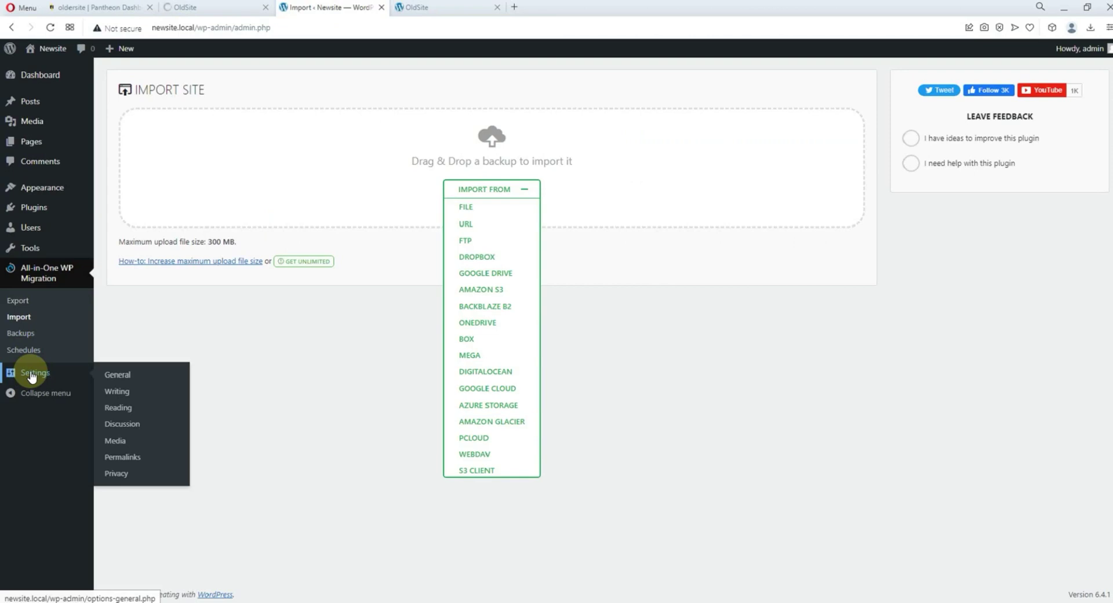
left_click(32, 374)
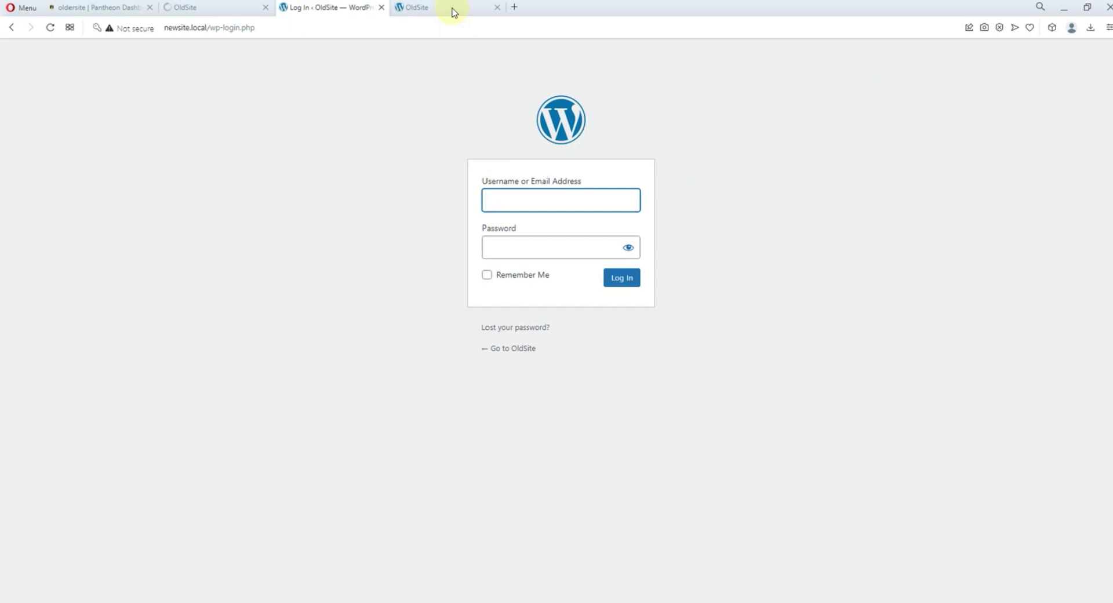
left_click(519, 203)
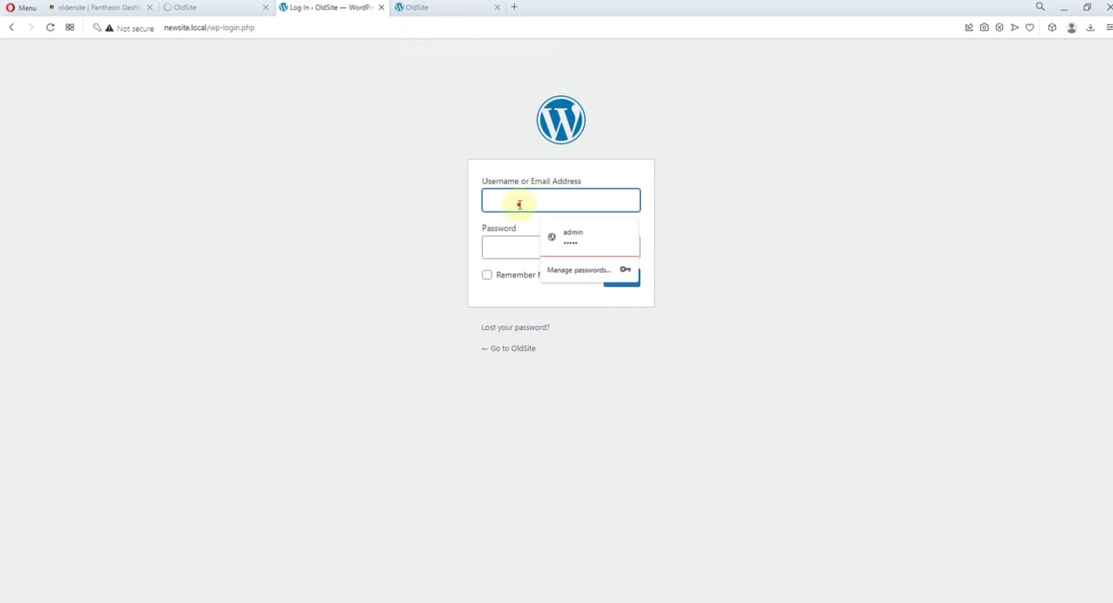
left_click(306, 200)
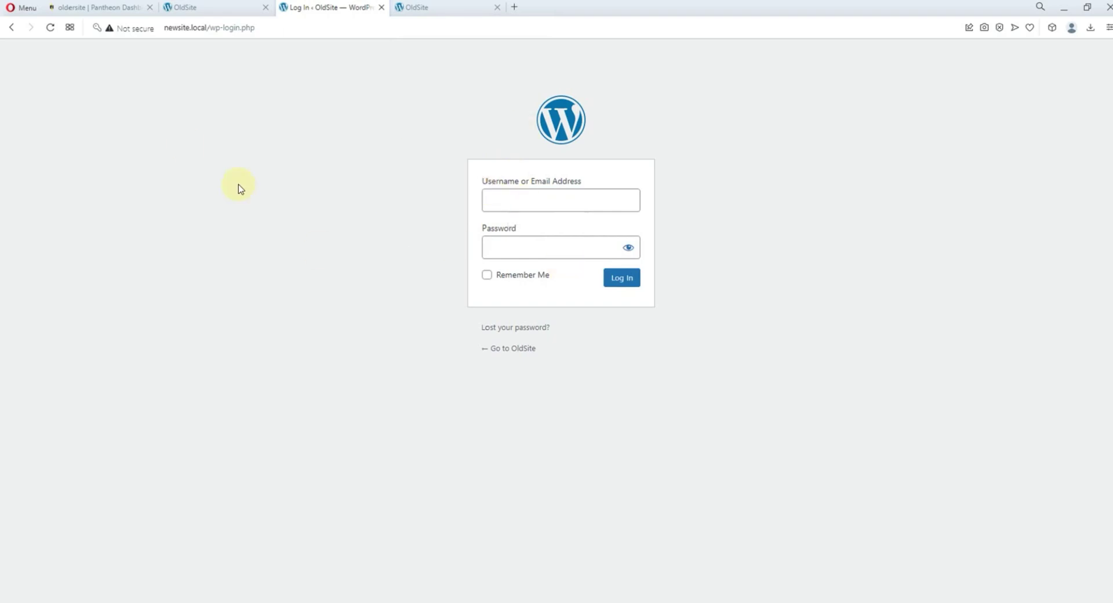
left_click(544, 202)
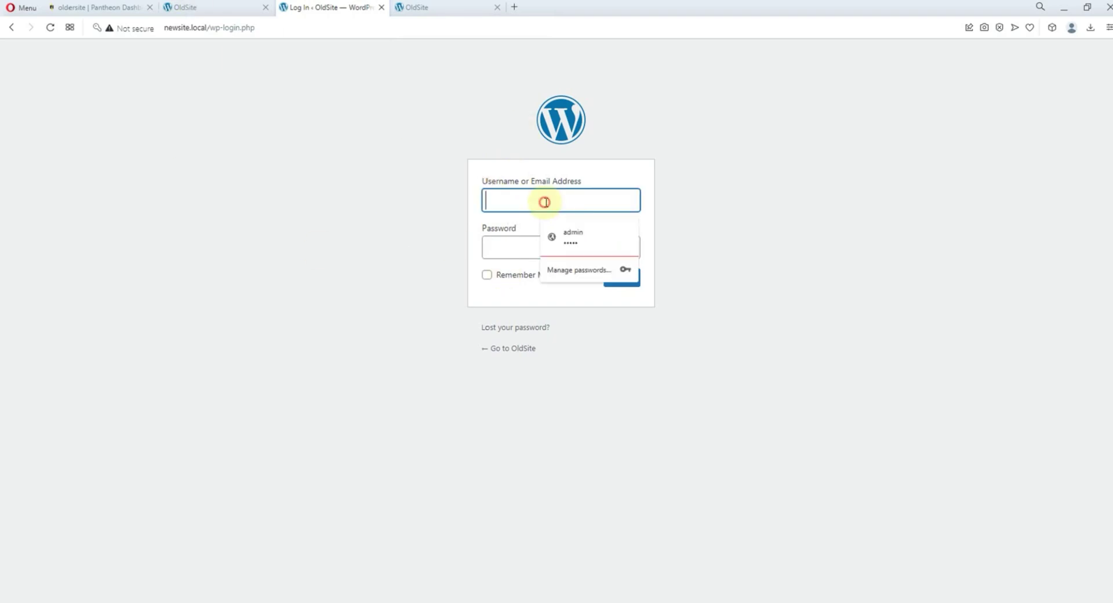
left_click(569, 238)
left_click(631, 290)
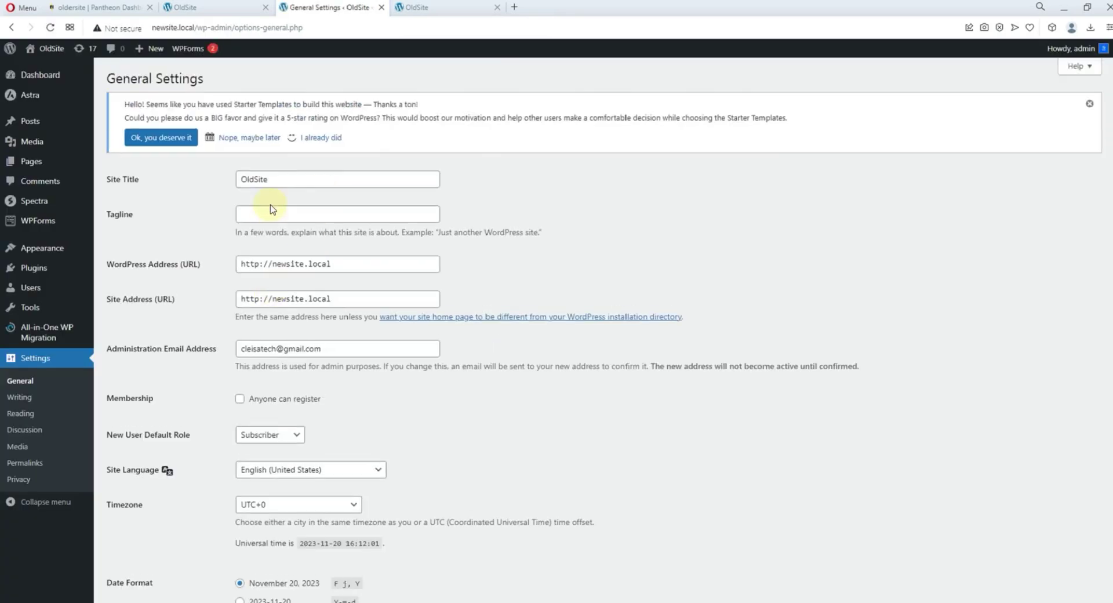
left_click(443, 12)
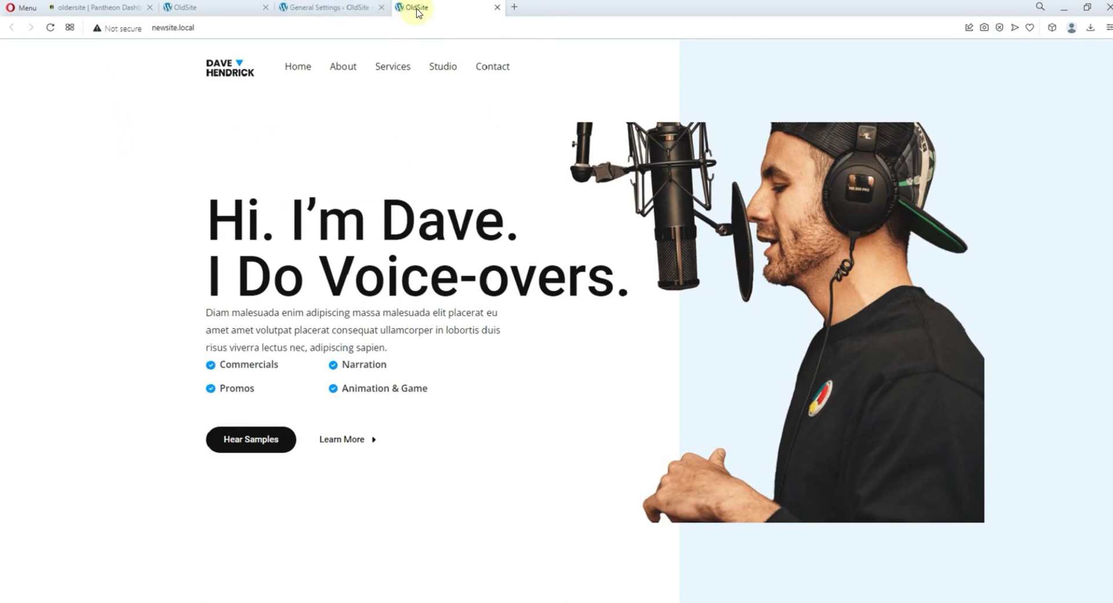
left_click(201, 13)
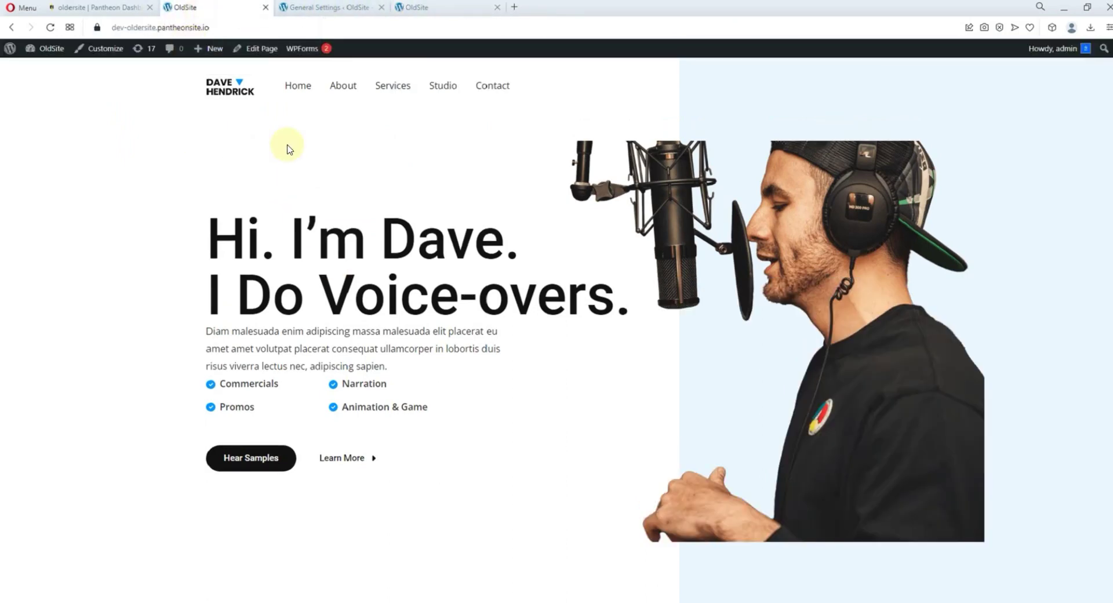
left_click(105, 8)
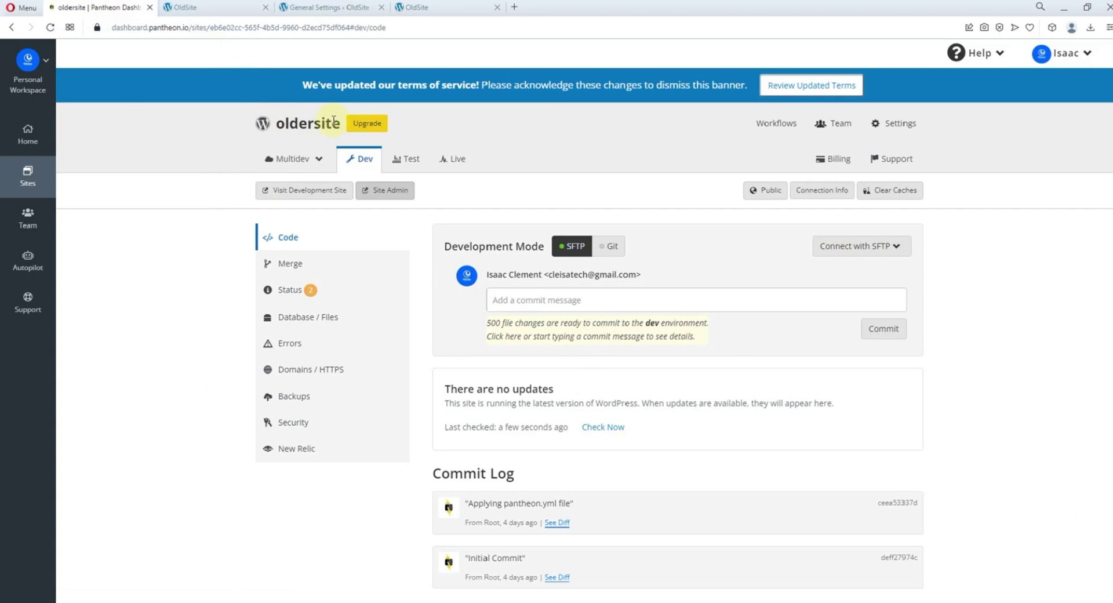
left_click(206, 8)
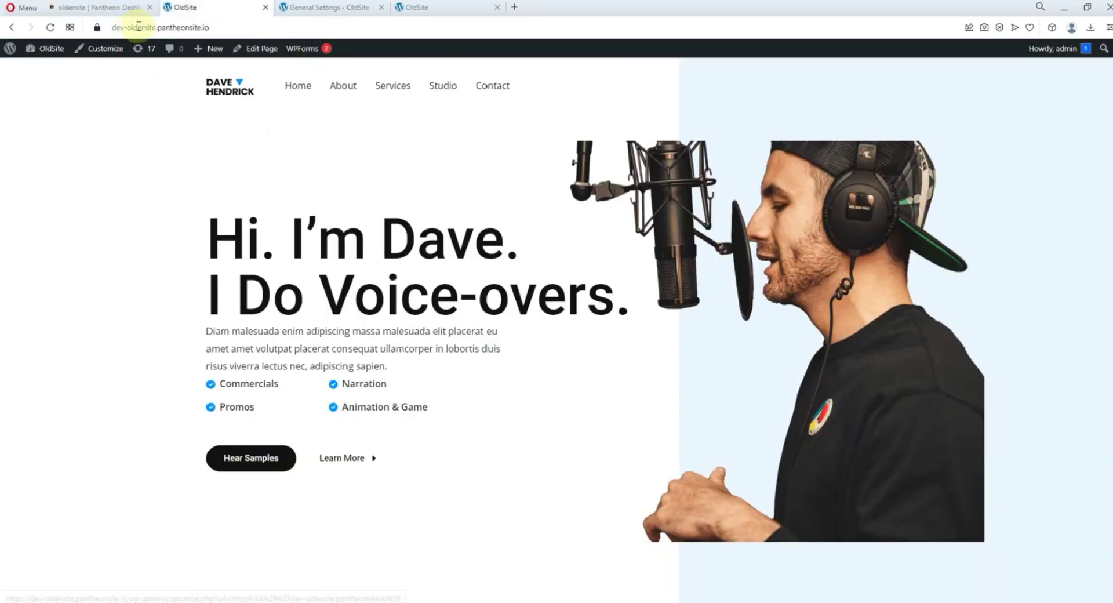
left_click(336, 8)
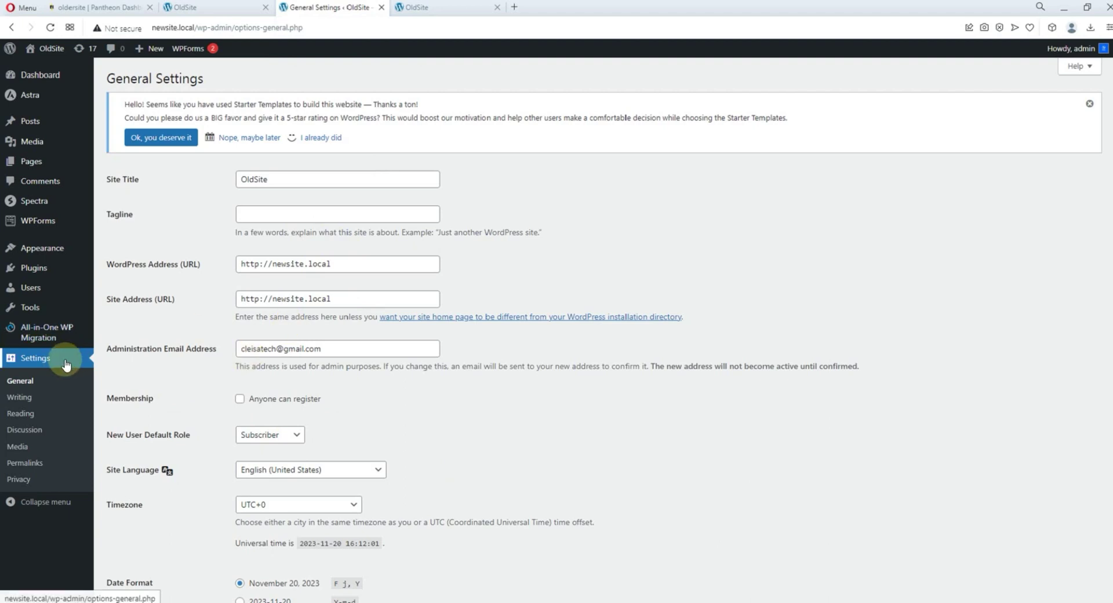
Step: Replace the Site Title 'OldSite' with 'Newsite' and save the General Settings
left_click_drag(280, 178, 251, 193)
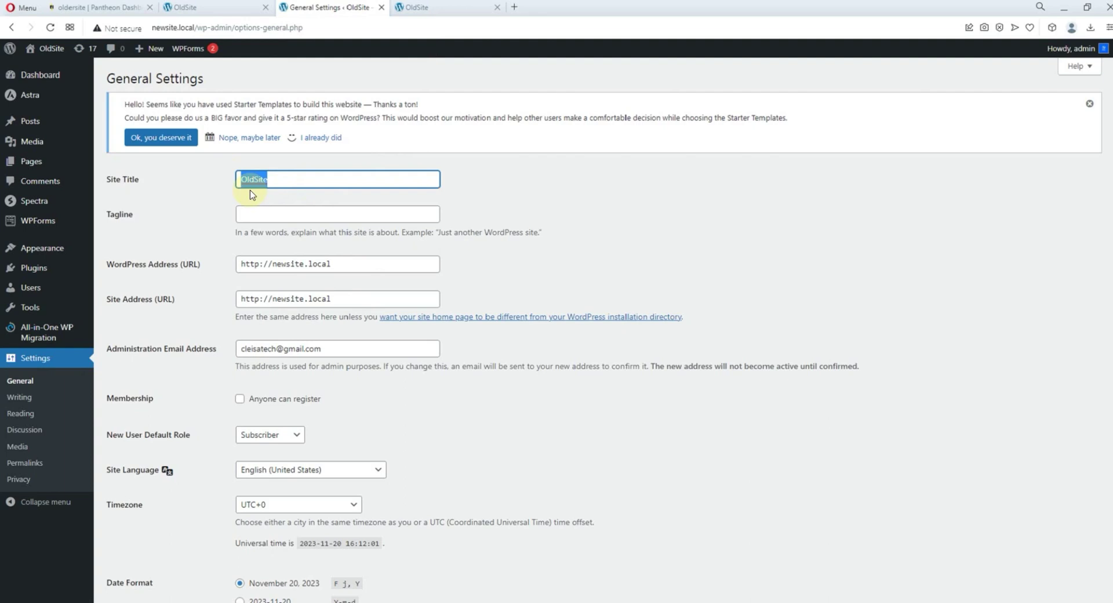
type("New")
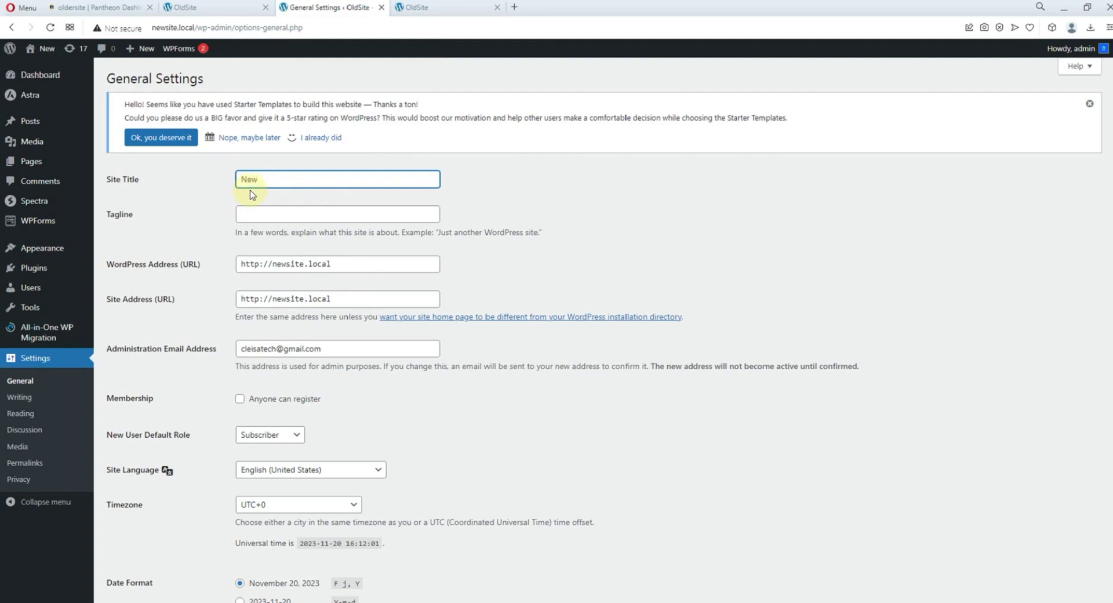
type("sit")
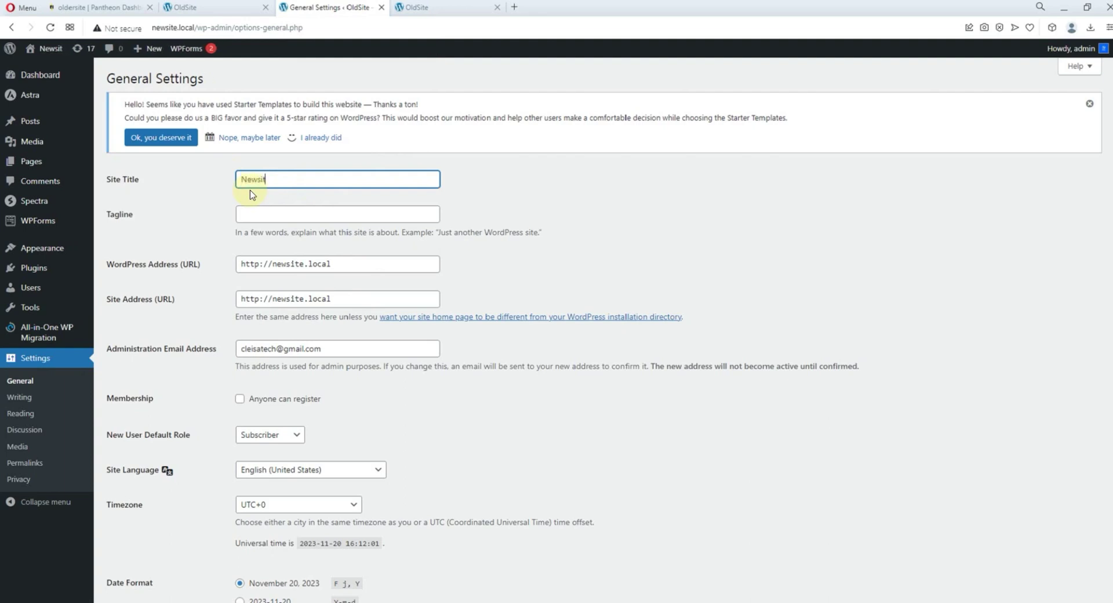
type("e")
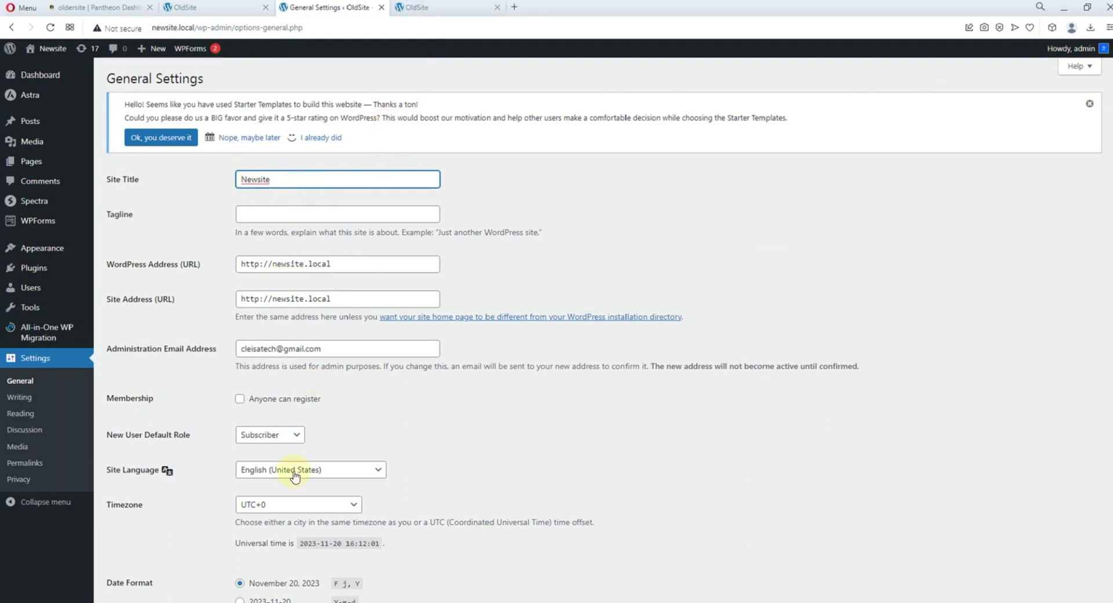
left_click(499, 478)
scroll(498, 479, "down", 5)
scroll(292, 559, "down", 1)
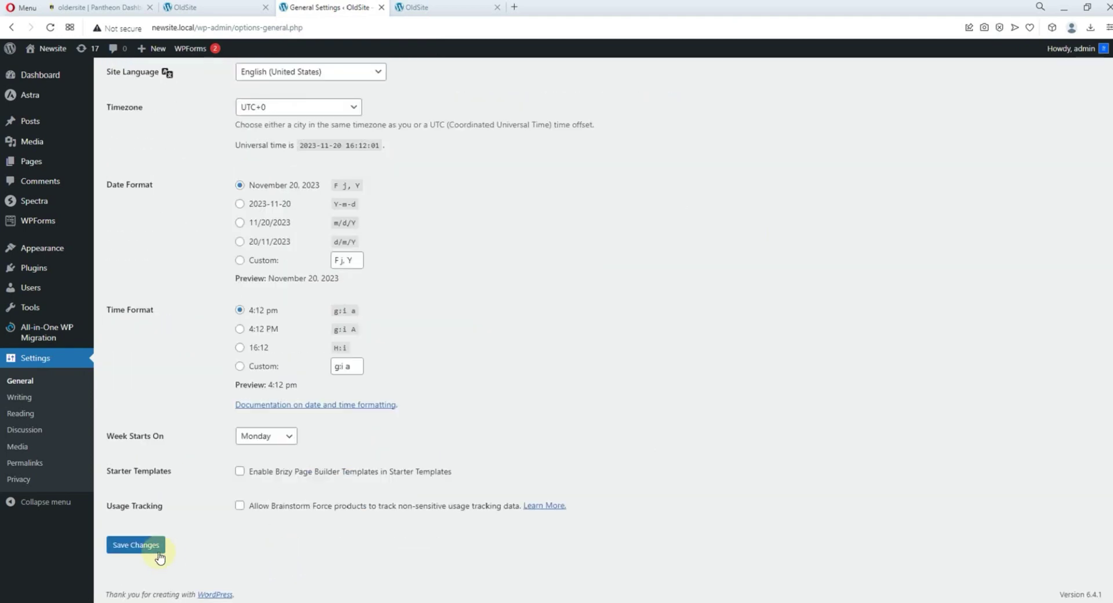
left_click(148, 545)
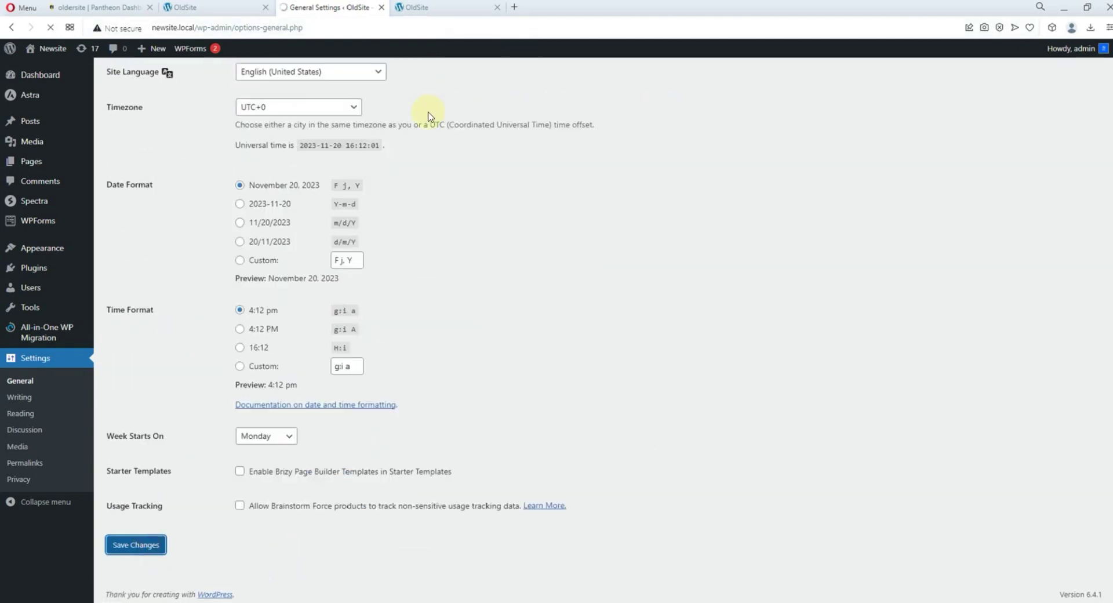
Step: Reload the newsite.local homepage and check the footer shows the 'Powered by Newsite' line
left_click(420, 8)
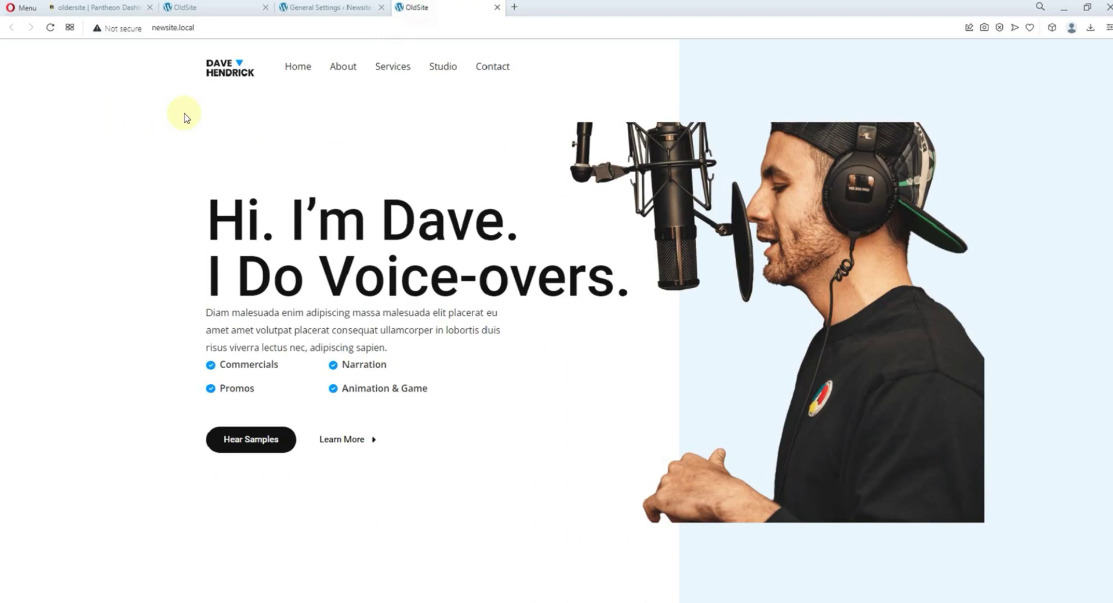
left_click(50, 27)
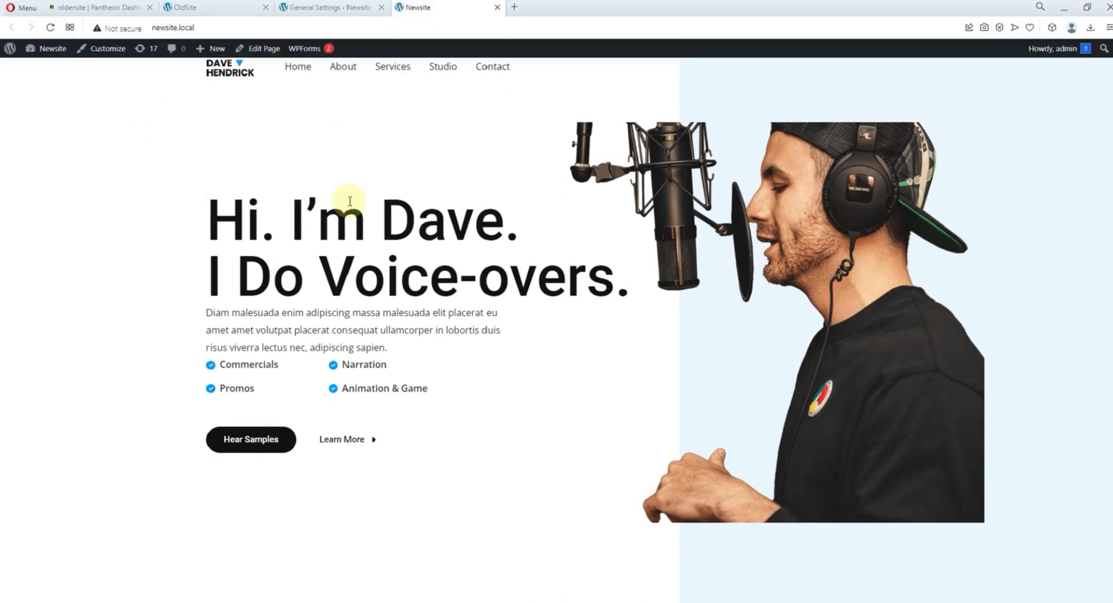
scroll(349, 201, "down", 15)
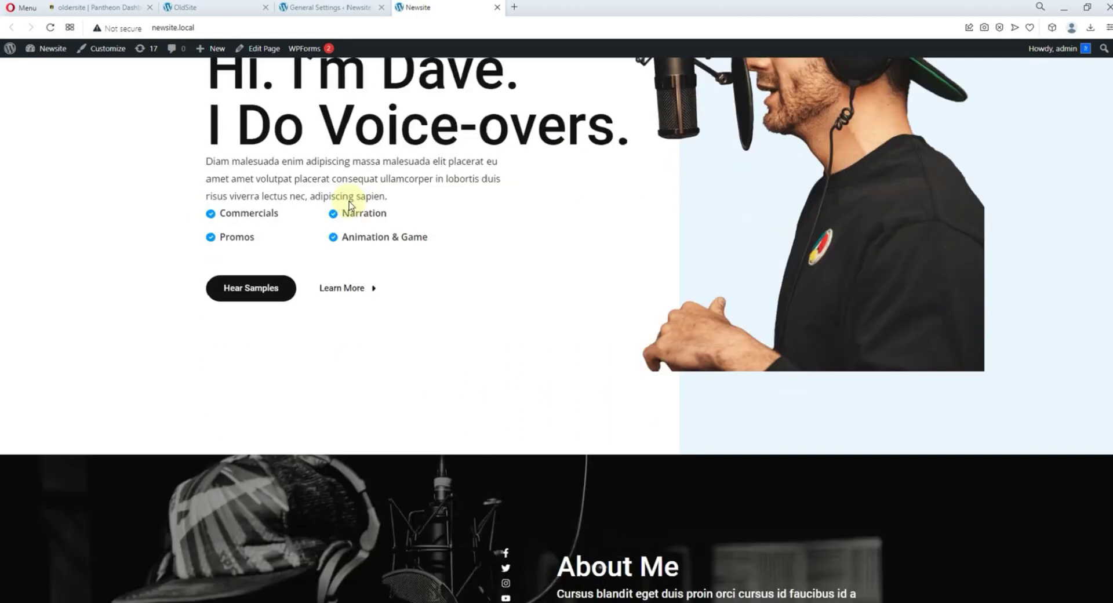
scroll(349, 203, "down", 20)
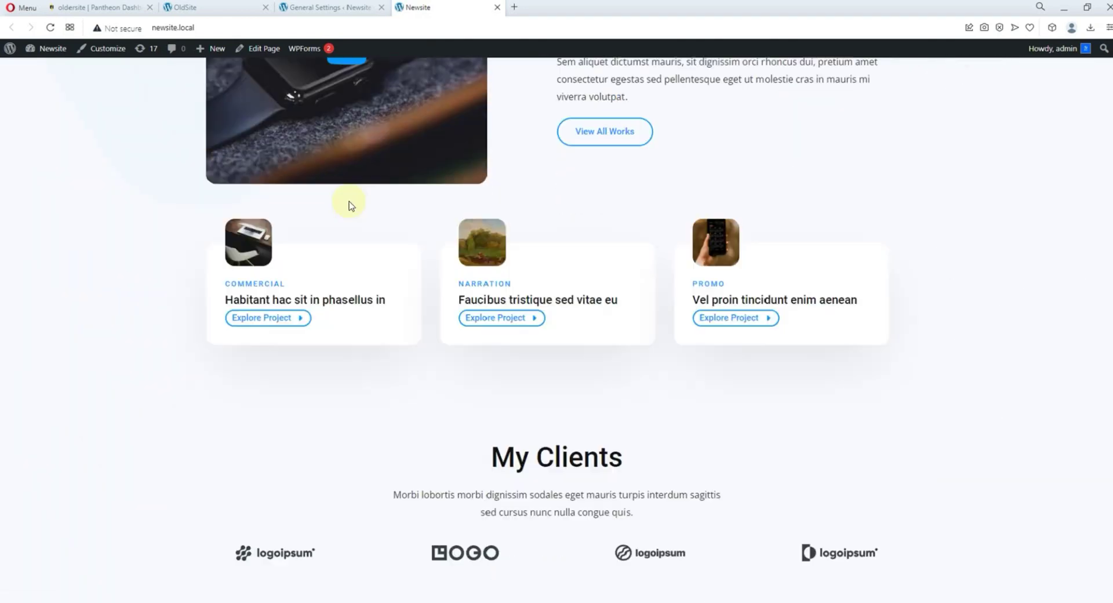
scroll(349, 201, "down", 5)
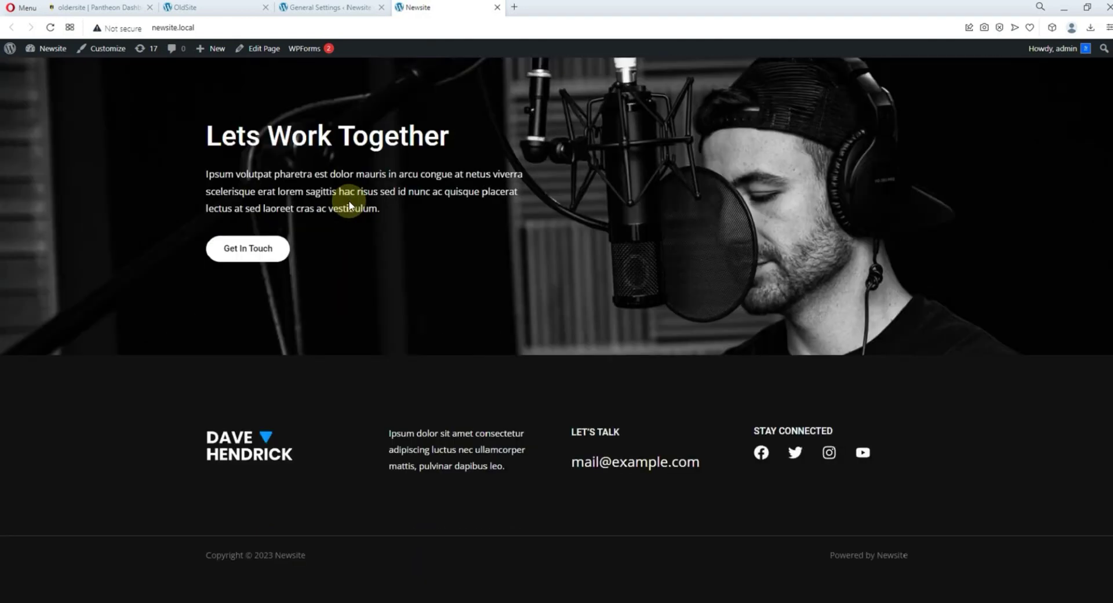
scroll(350, 204, "up", 12)
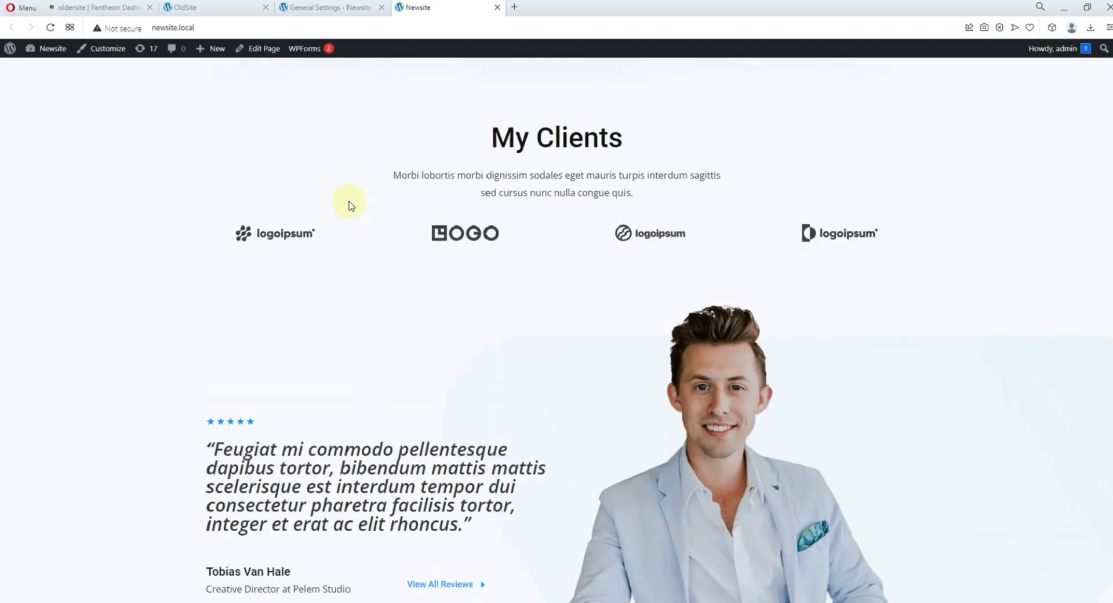
scroll(350, 201, "up", 15)
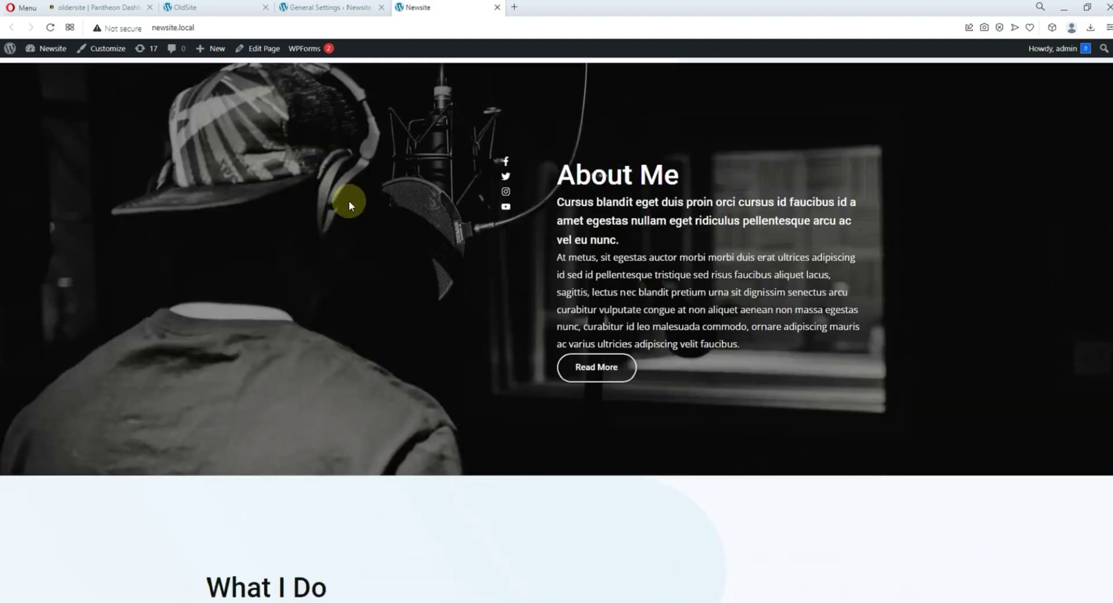
scroll(350, 201, "up", 4)
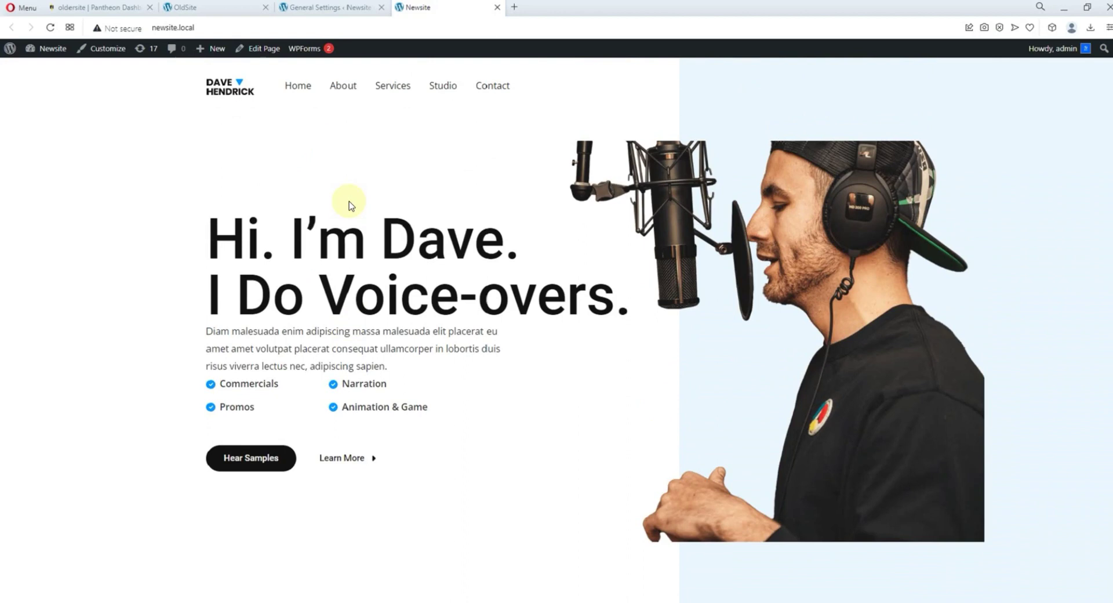